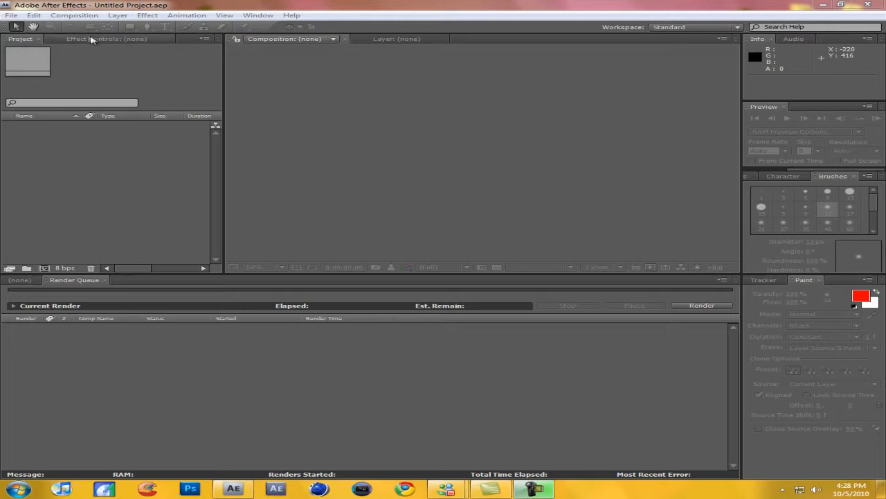
left_click(146, 5)
left_click(146, 15)
left_click(147, 15)
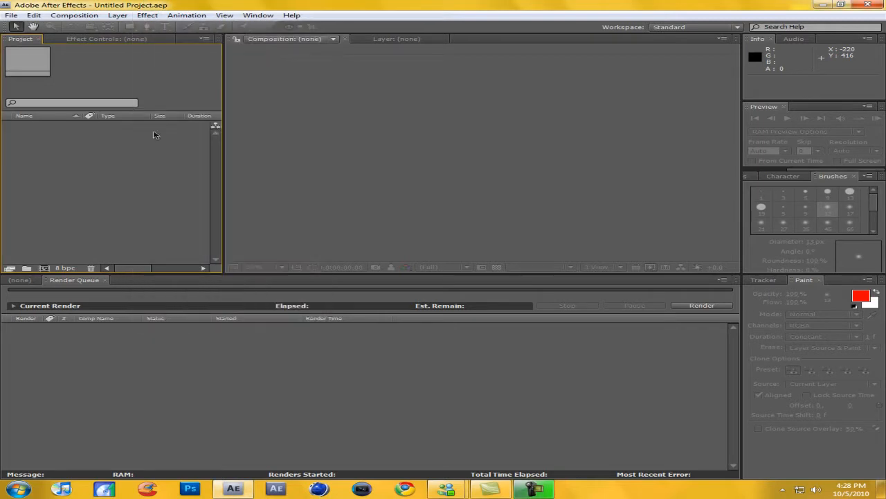
Create a composition with the HDV/HDTV 720 29.97 preset, 1280 x 720 px, and a duration of 0;00;10;00.
left_click(43, 268)
left_click(288, 373)
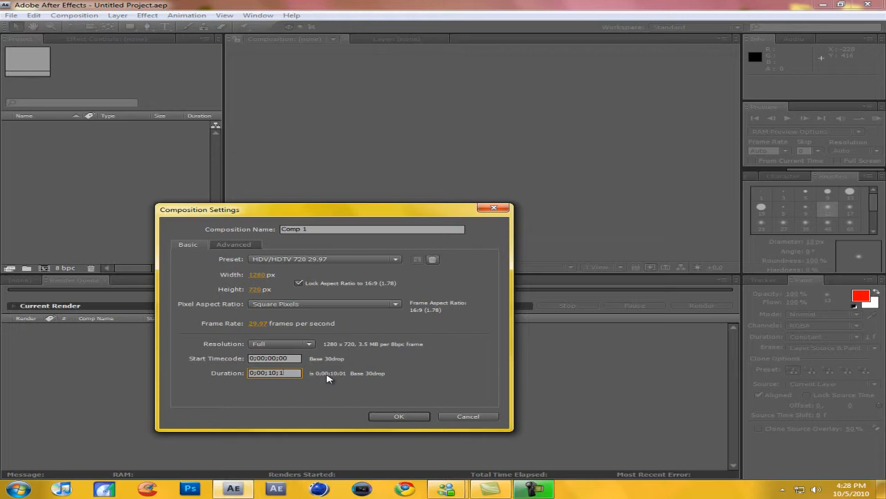
type("0")
key("Return")
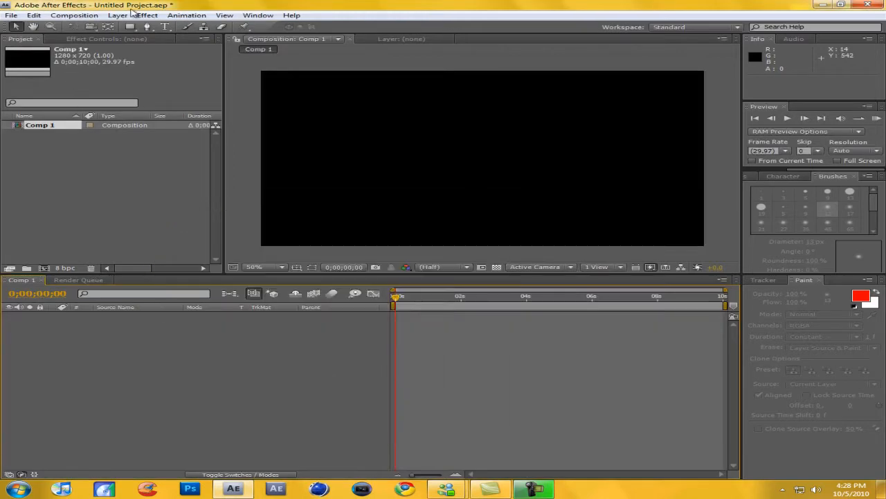
left_click(117, 16)
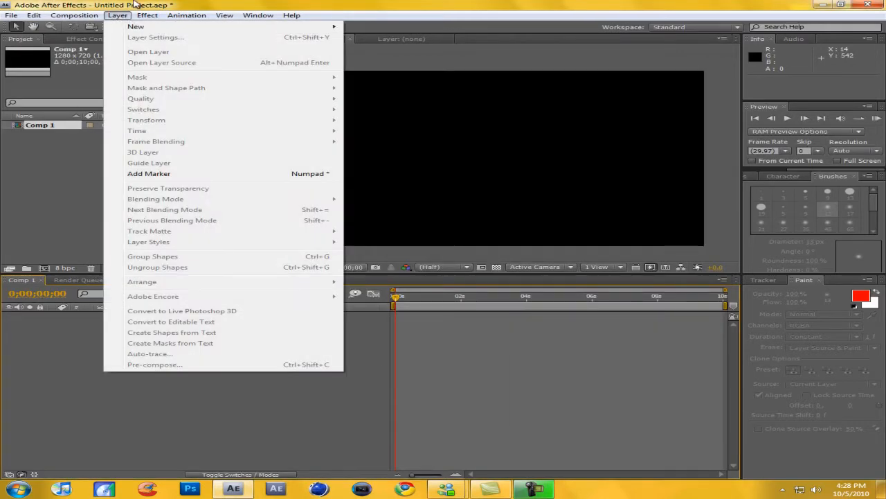
left_click(136, 4)
left_click(72, 15)
left_click(73, 24)
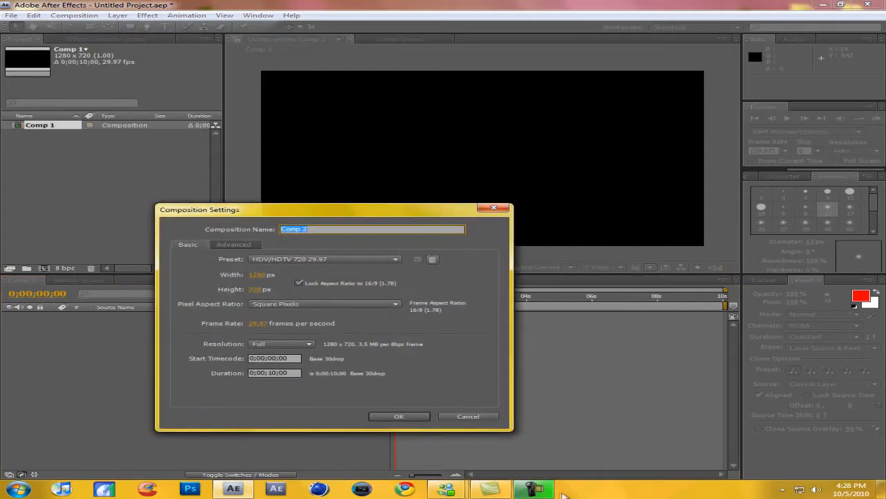
left_click(484, 417)
Review the size, frame rate and duration settings of Comp 1.
left_click(74, 15)
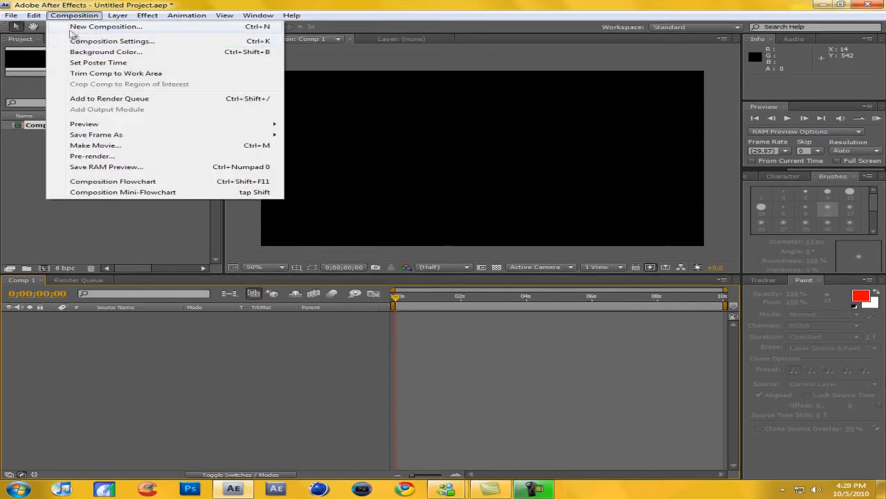
left_click(78, 41)
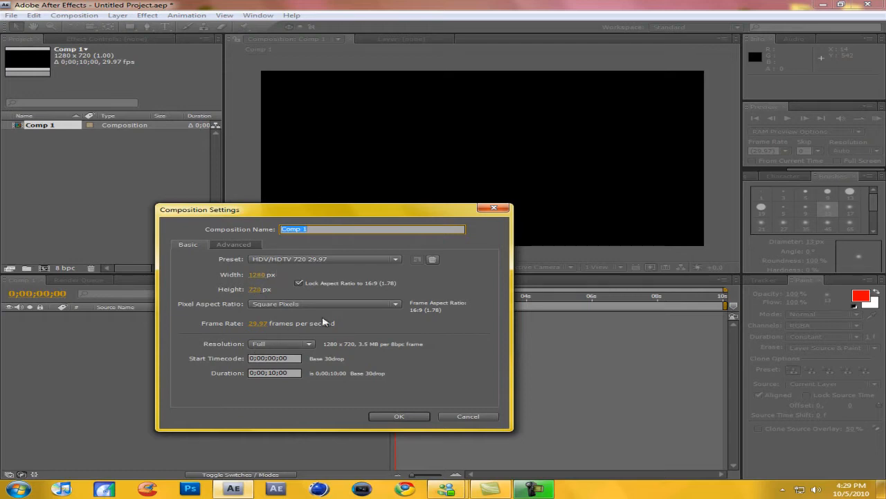
left_click(399, 417)
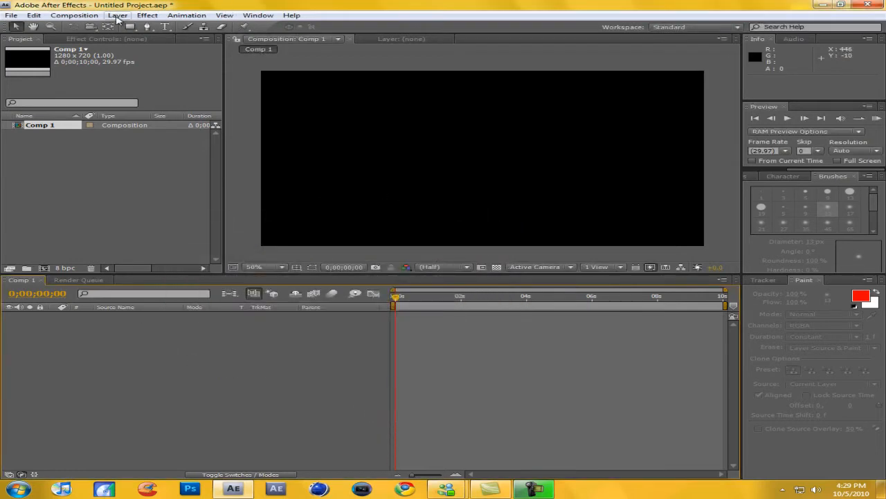
Add a white solid layer of 720 x 720 px with square pixels to Comp 1.
left_click(117, 15)
mouse_move(138, 27)
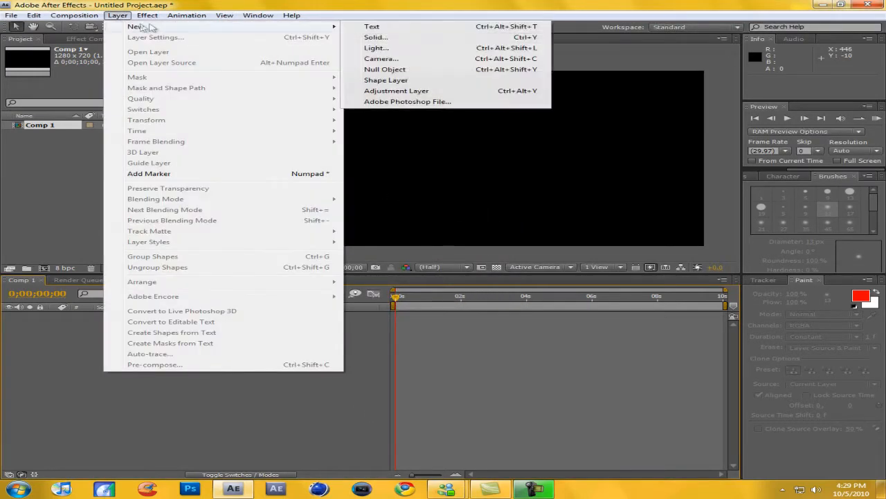
left_click(394, 39)
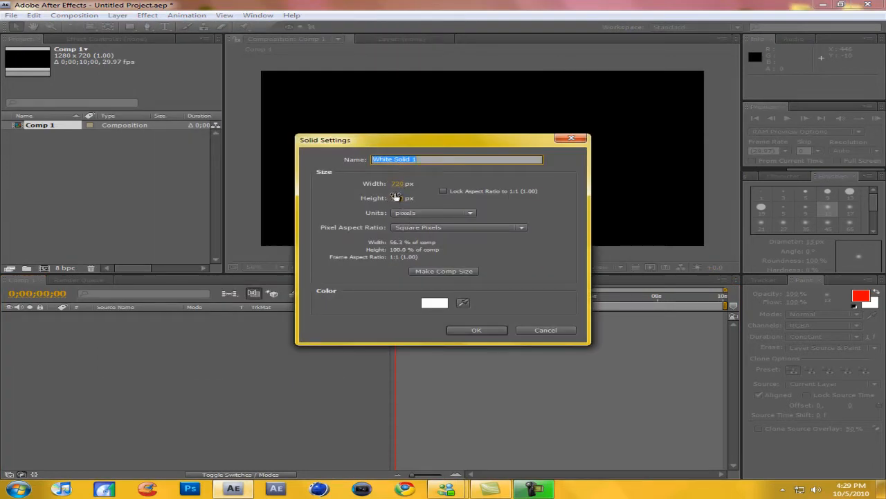
left_click(488, 330)
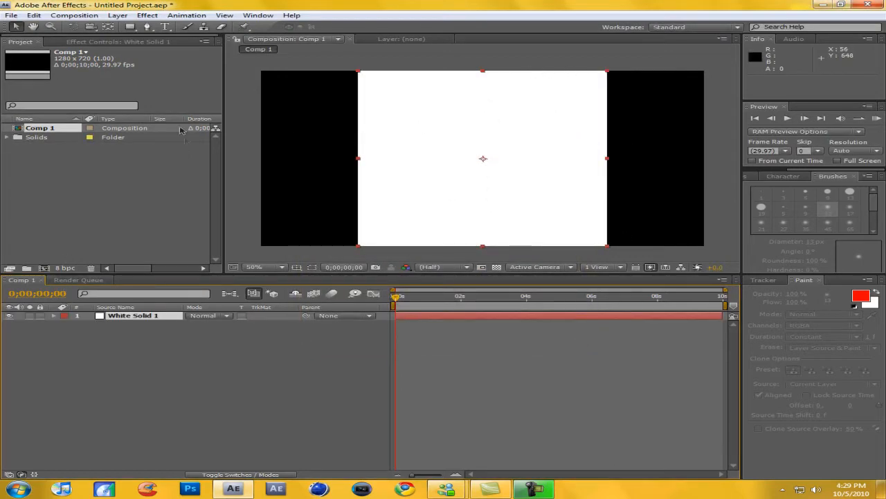
Mask the white solid with an ellipse that fills the whole layer, using the Ellipse tool.
left_click(129, 28)
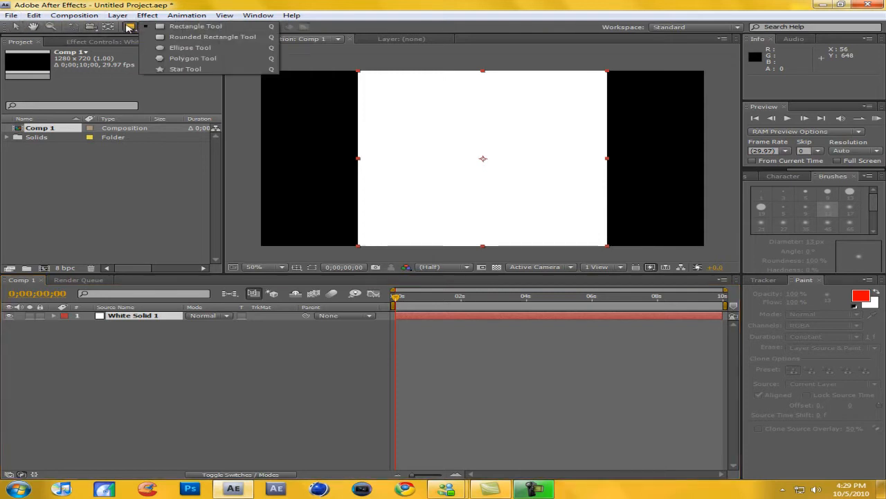
left_click(189, 51)
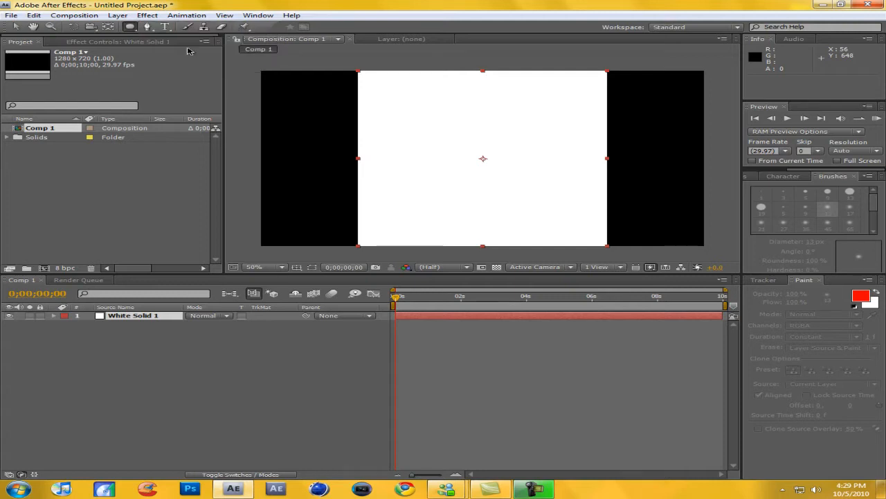
double_click(130, 27)
key("v")
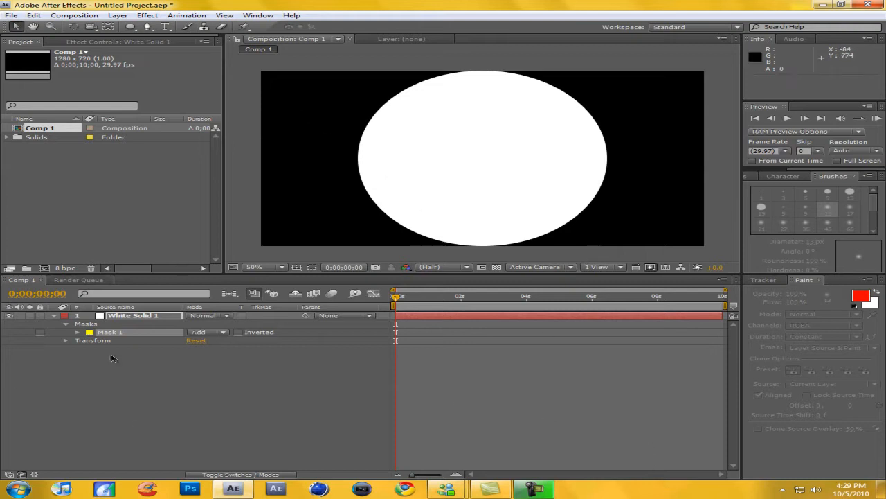
Duplicate the ellipse mask on the white solid and set the copy's mode to Subtract.
left_click(77, 333)
left_click(78, 332)
left_click(116, 336)
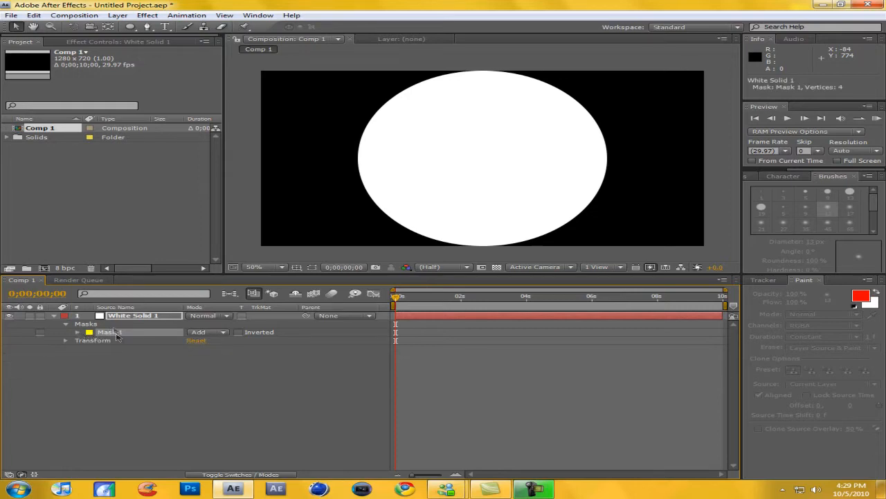
key("ctrl+s")
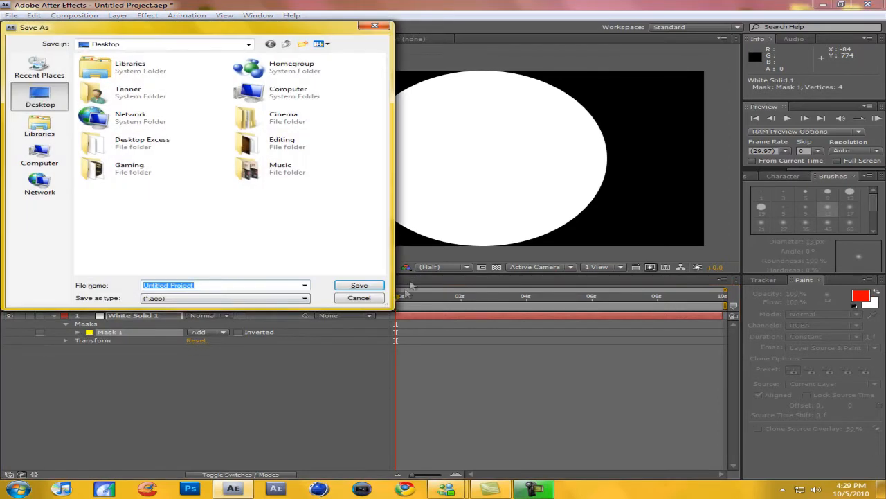
left_click(359, 305)
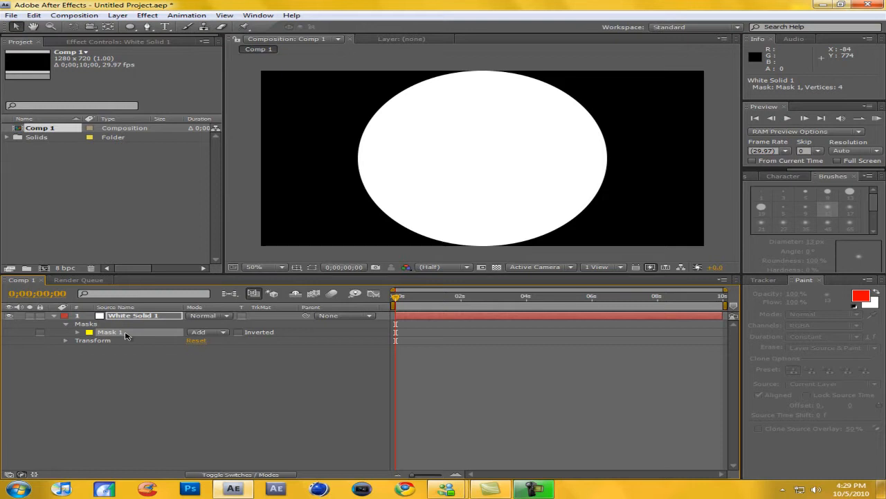
key("ctrl+d")
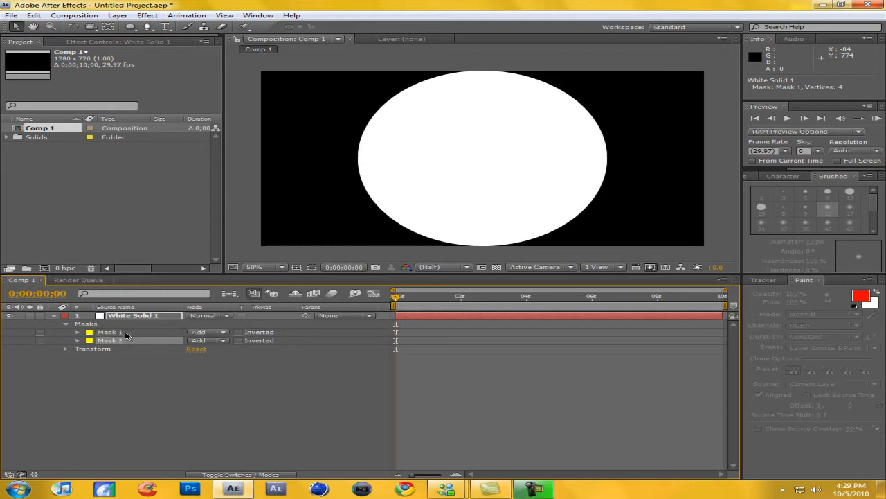
left_click(214, 340)
left_click(214, 351)
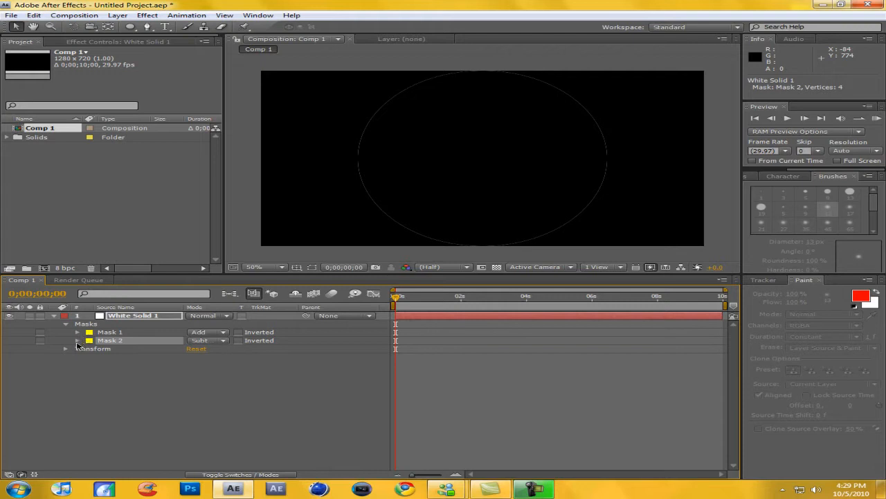
Set the Mask Expansion of Mask 2 to -21 pixels to turn the white circle into a thin ring.
left_click(78, 341)
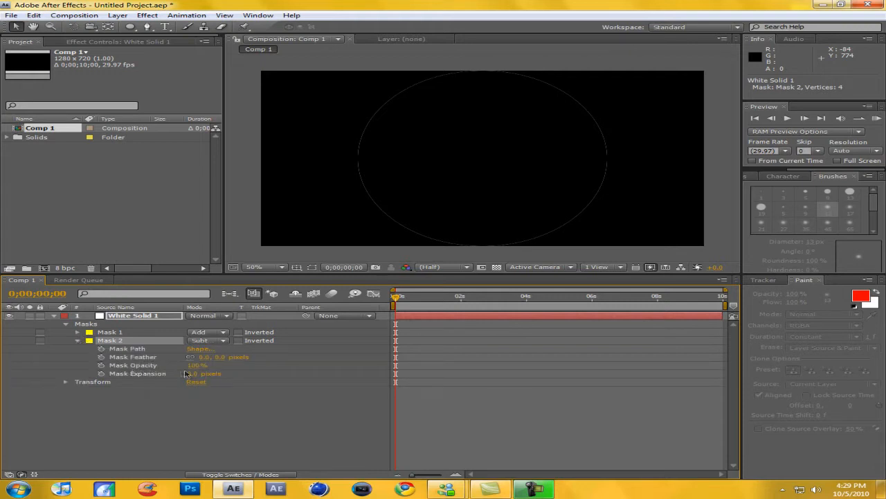
left_click_drag(196, 373, 182, 374)
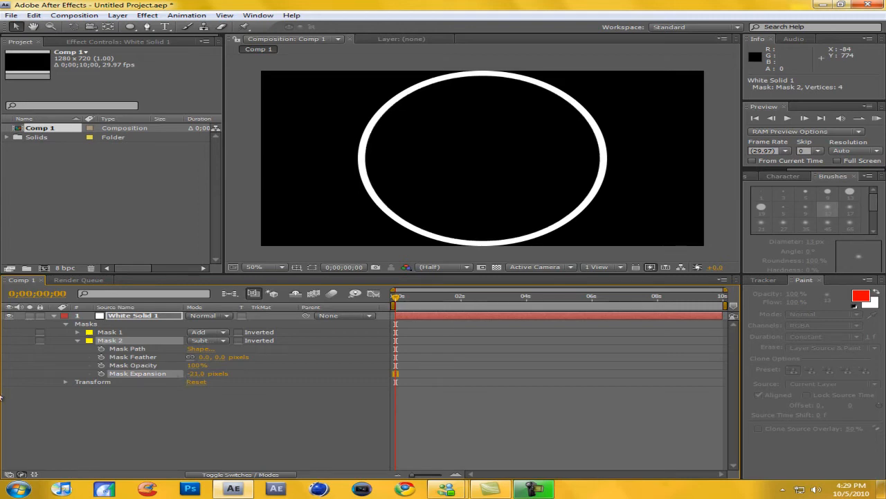
left_click(77, 340)
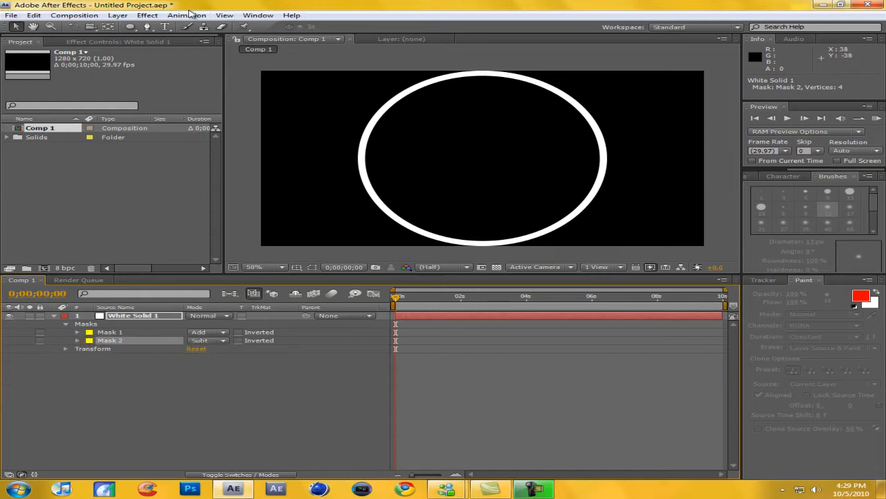
Draw a closed nine-point Pen mask on the white solid from the ring's centre, enclosing its left and lower parts but not the upper-right arc.
left_click(147, 27)
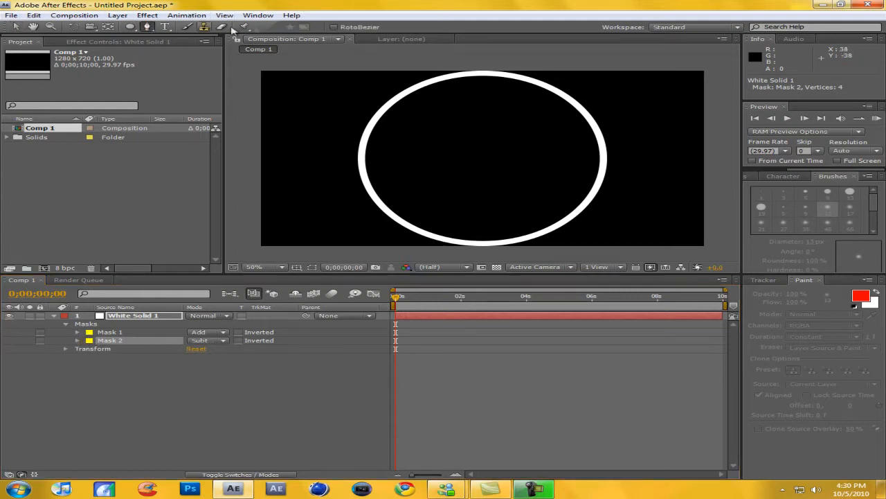
key("comma")
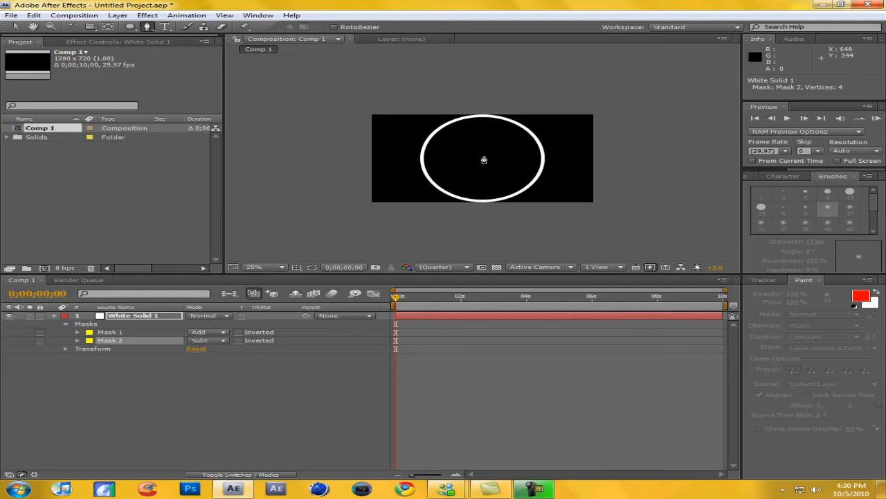
left_click(135, 315)
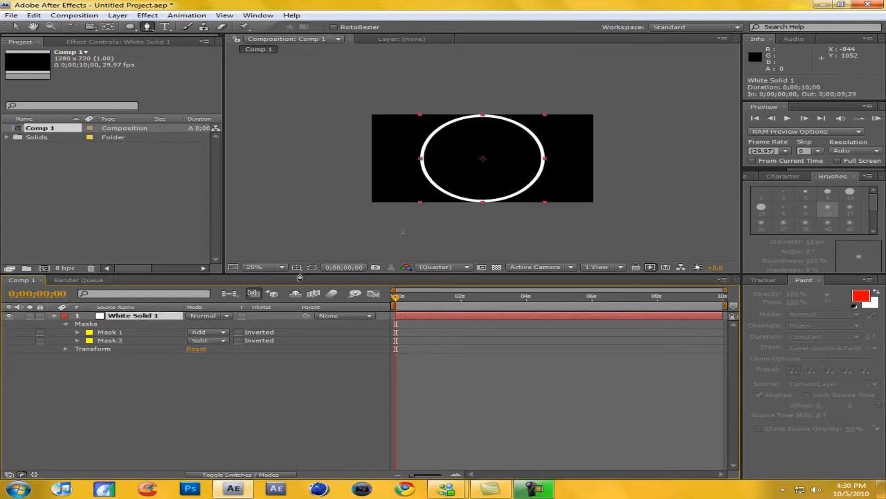
left_click(482, 159)
left_click(562, 224)
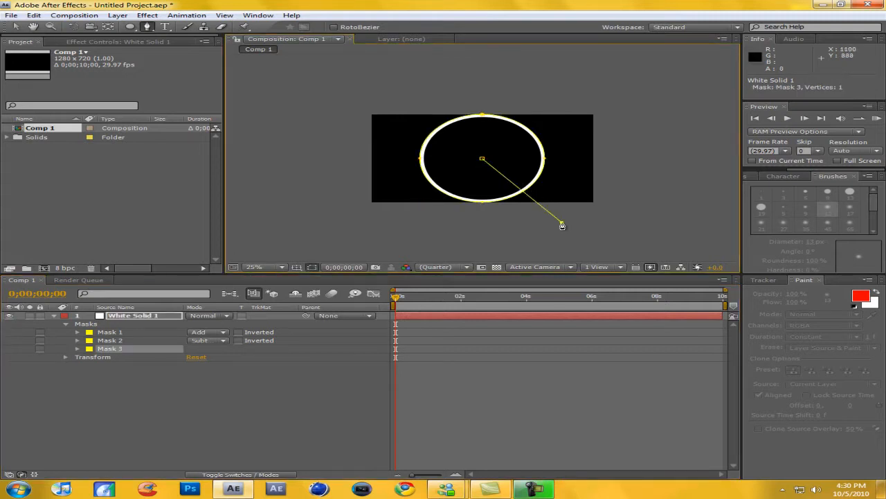
left_click(423, 245)
left_click(321, 226)
left_click_drag(313, 187, 343, 151)
left_click(351, 105)
left_click(389, 73)
left_click(479, 77)
left_click(455, 97)
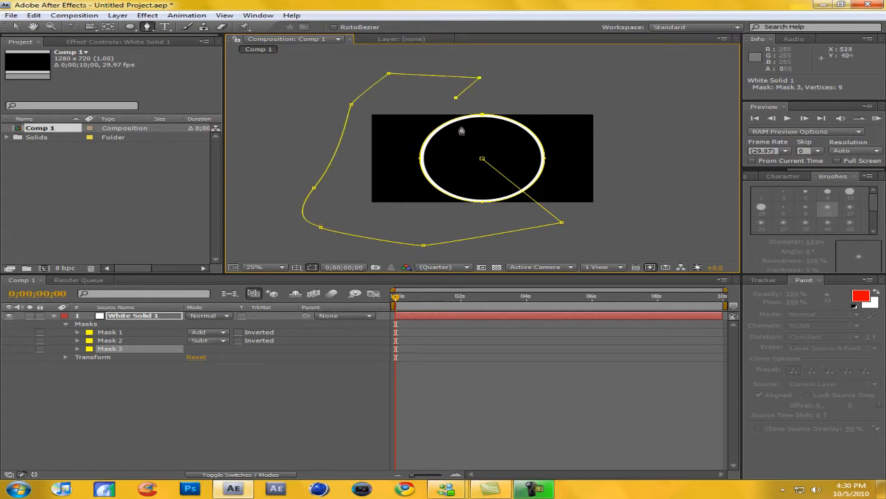
left_click(483, 162)
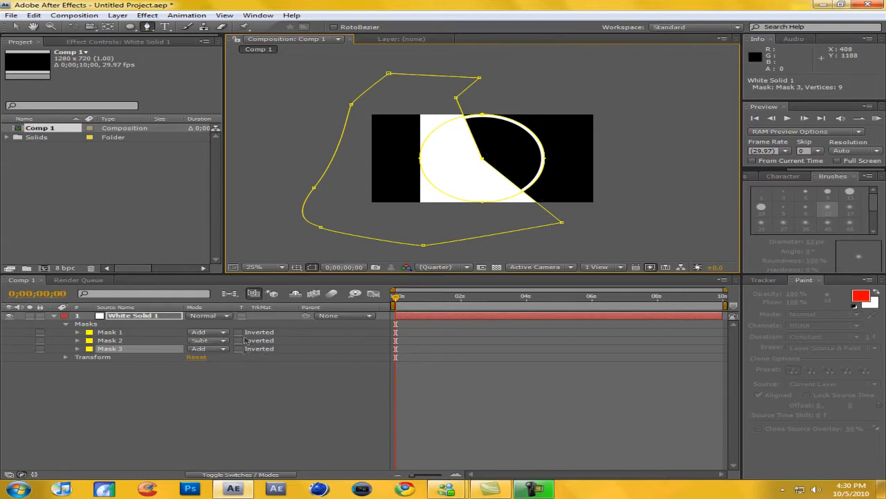
Set the mode of Mask 3 to Subtract and make the white solid a 3D layer.
left_click(208, 349)
left_click(209, 360)
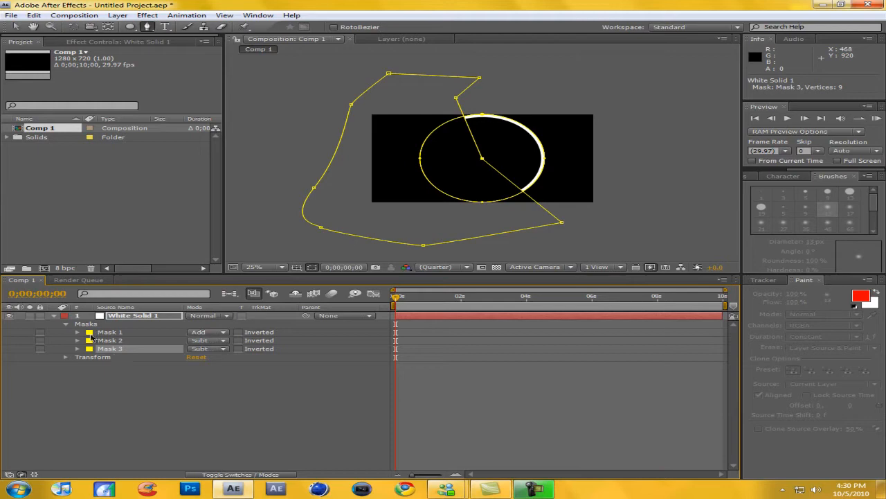
left_click(130, 315)
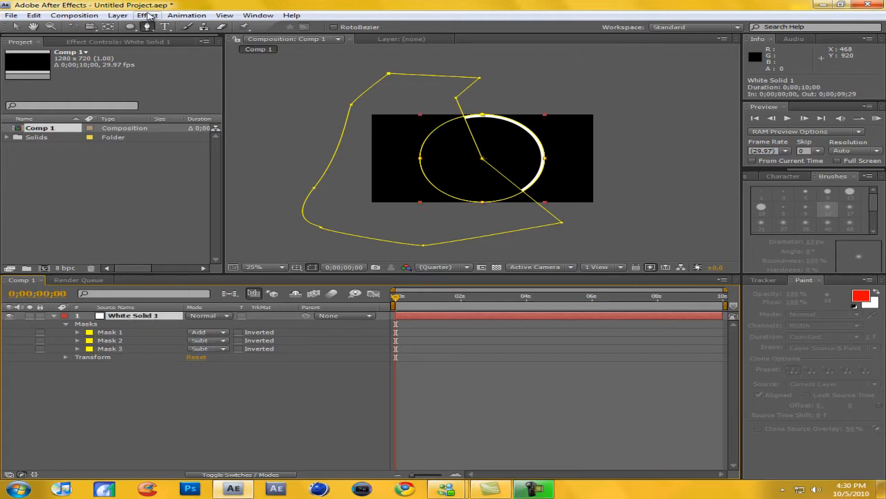
left_click(117, 15)
left_click(150, 154)
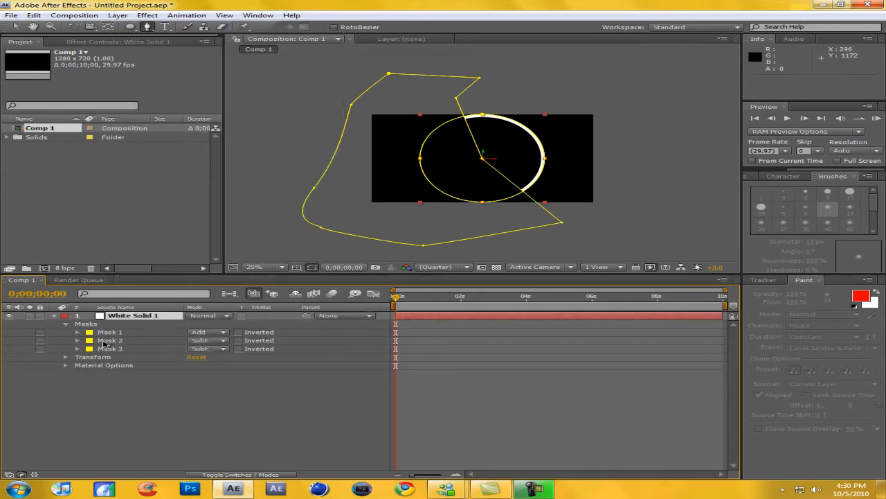
Add the expression wiggle(.4,360) to the Z Rotation of the white solid layer.
left_click(105, 341)
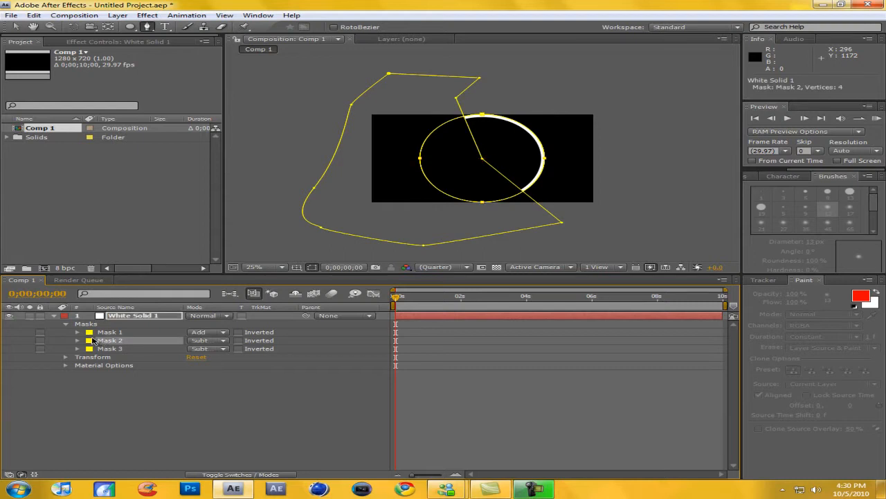
key("r")
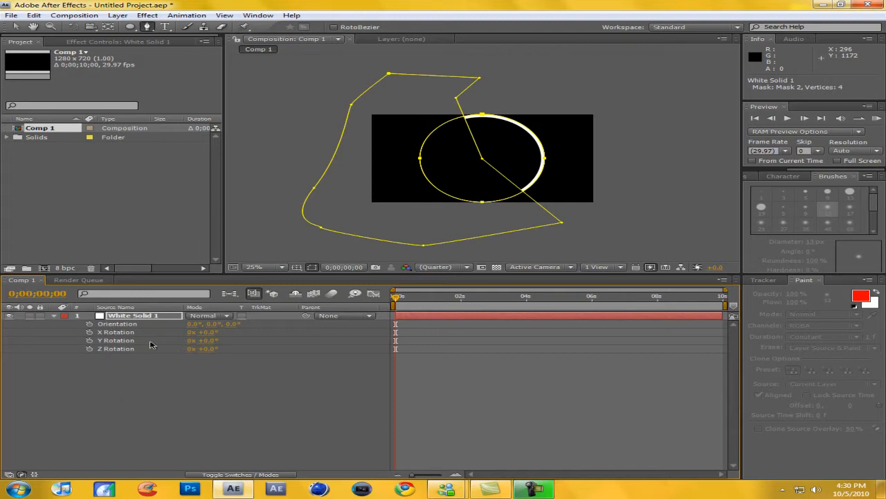
left_click(90, 349, "alt")
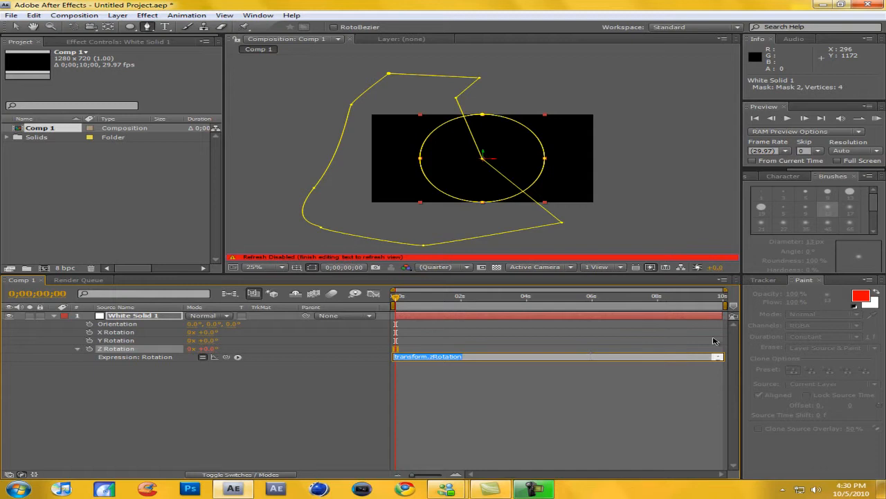
type("wiggle(.4,360")
left_click(281, 421)
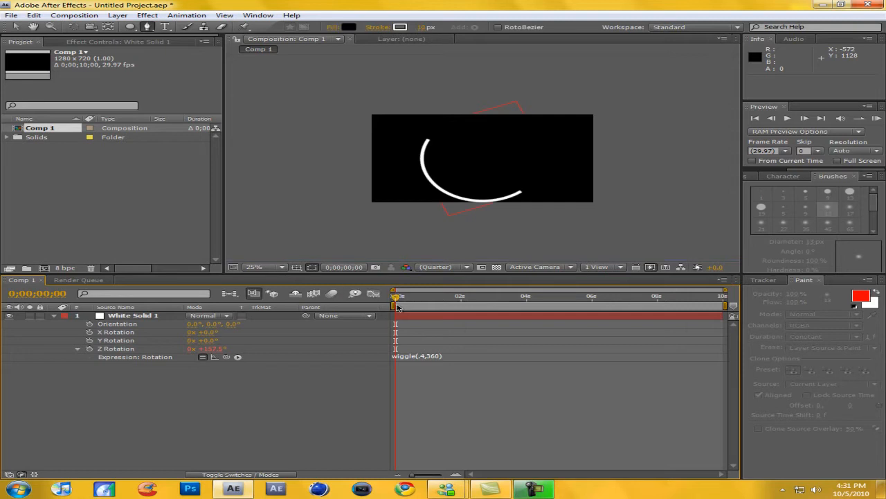
Duplicate the white solid ring layer and set the copy's scale to 80%.
left_click_drag(394, 299, 258, 296)
left_click(54, 316)
left_click(123, 319)
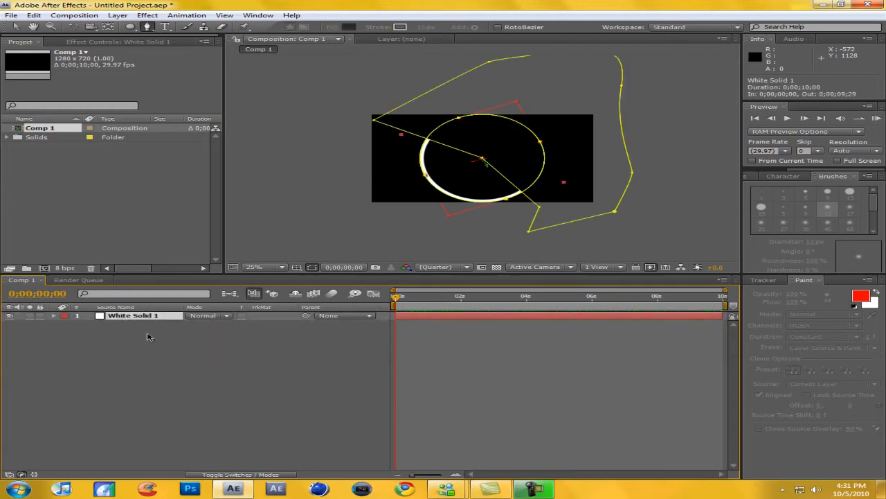
key("ctrl+d")
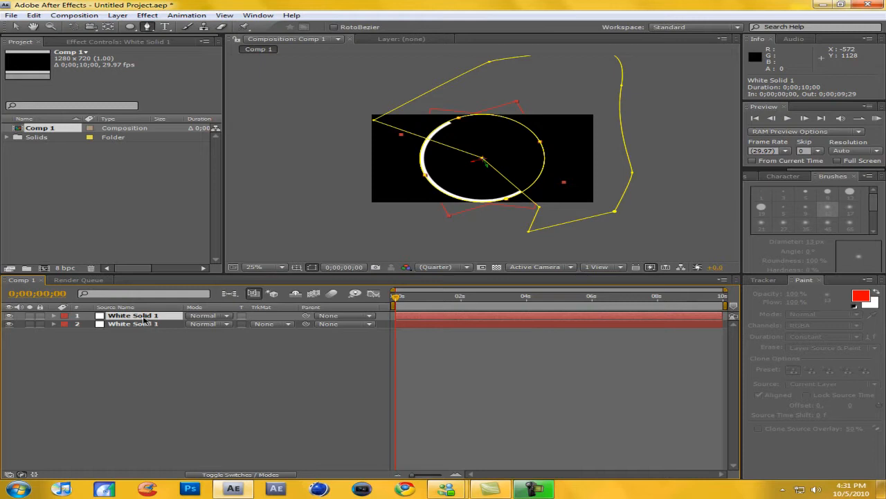
left_click(54, 316)
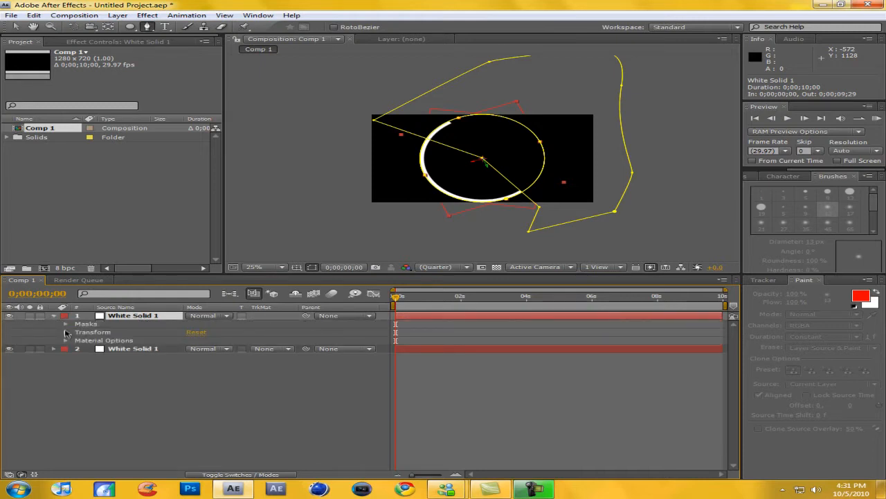
left_click(67, 333)
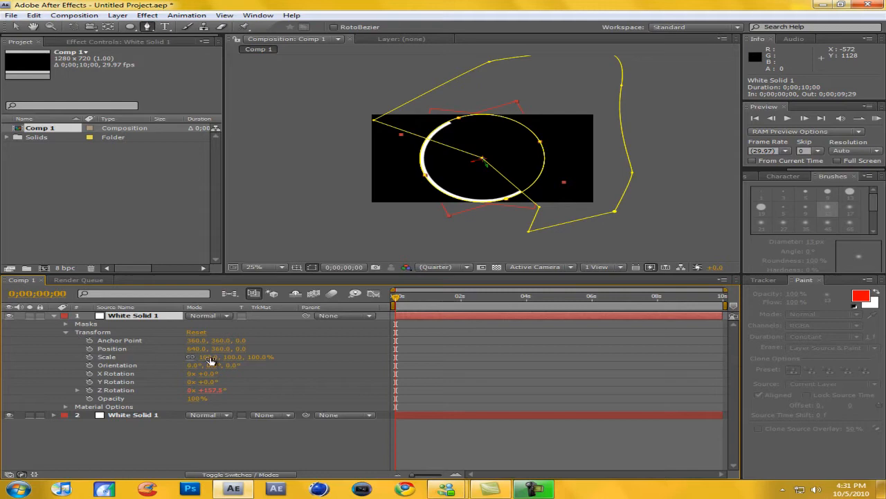
mouse_move(210, 357)
left_mouse_down()
mouse_move(191, 361)
mouse_move(200, 364)
left_mouse_up()
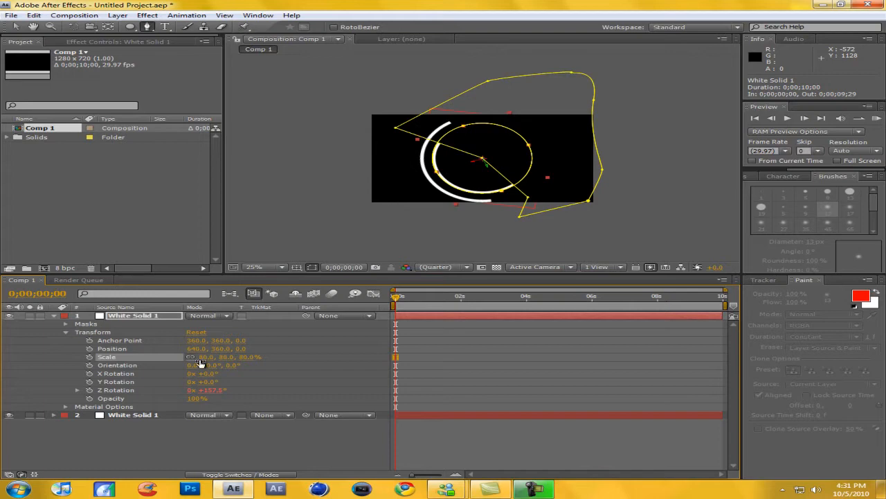
left_click(56, 317)
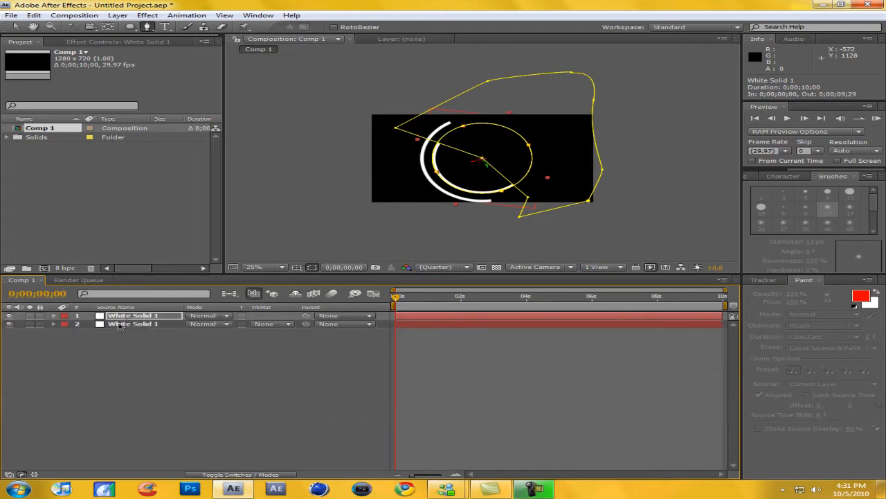
Duplicate the original full-size ring layer and set the scale of the new copy to 60%.
left_click(123, 324)
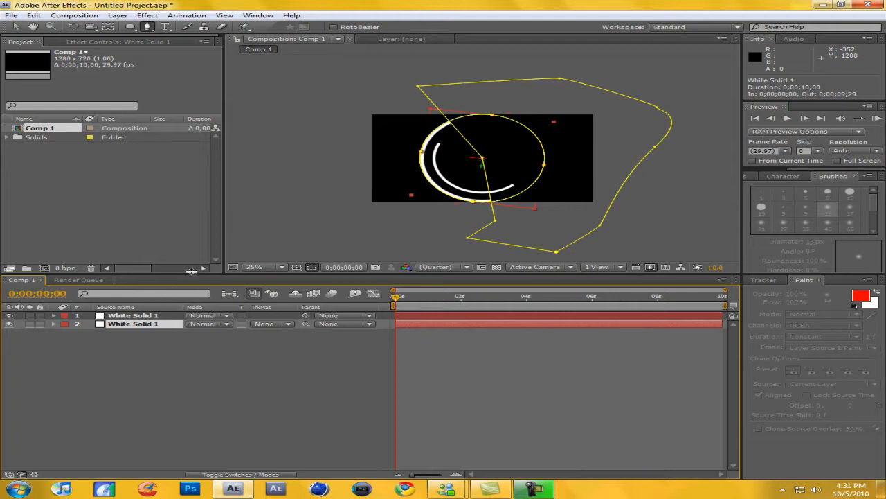
key("ctrl+d")
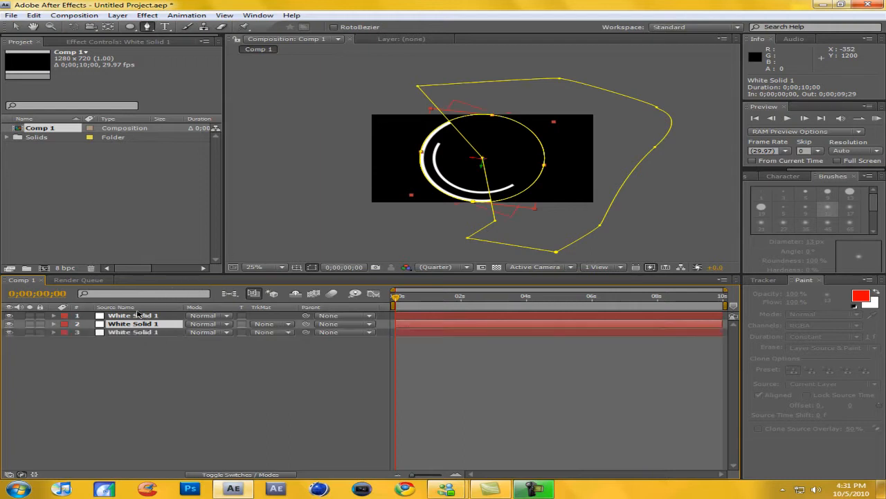
left_click(62, 324)
left_click(56, 324)
left_click(54, 324)
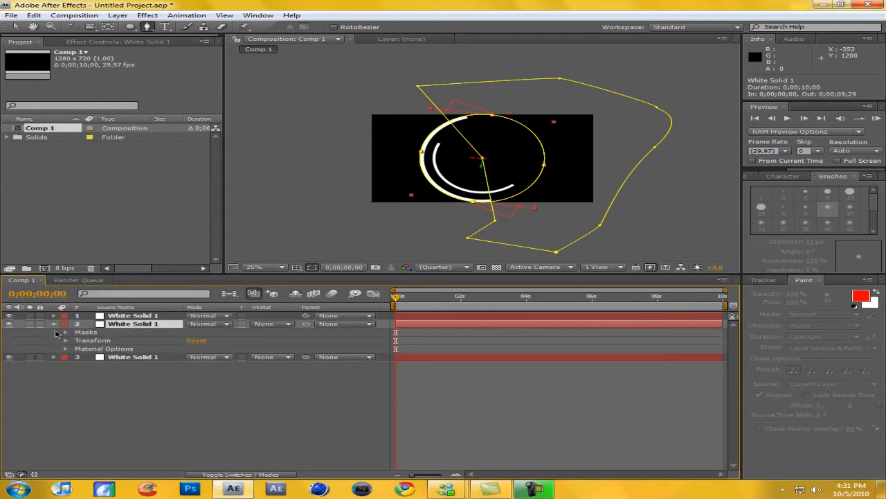
left_click(67, 340)
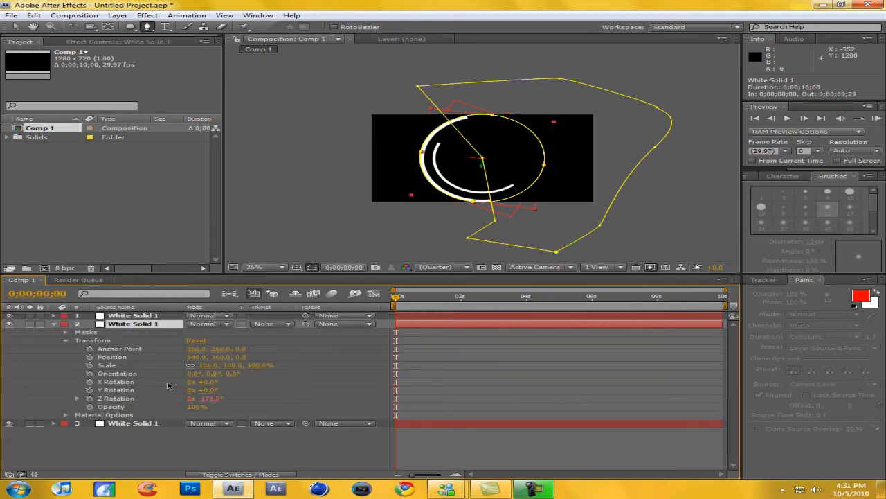
left_click(208, 368)
type("60")
key("Return")
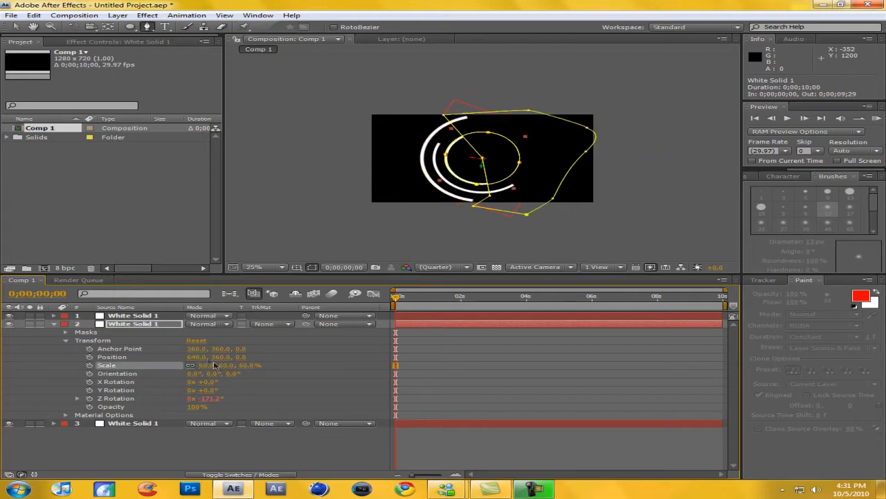
Set the opacity of the smallest ring layer to 50%.
left_click(147, 324)
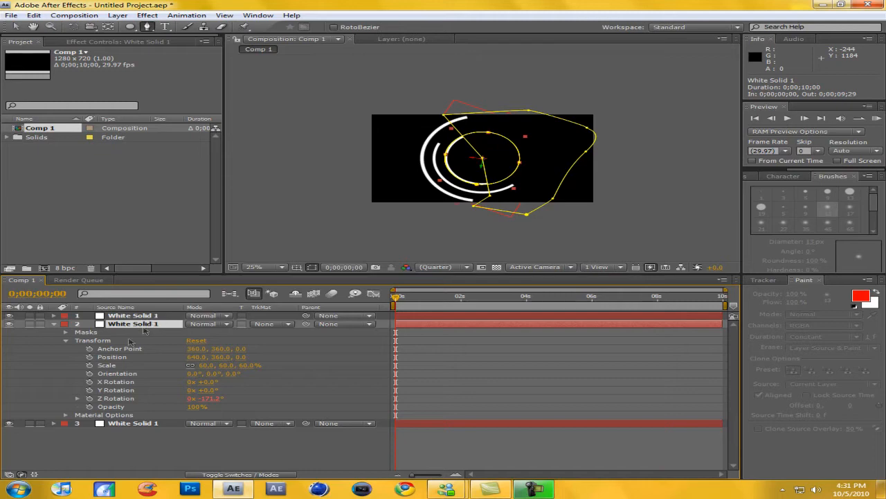
key("t")
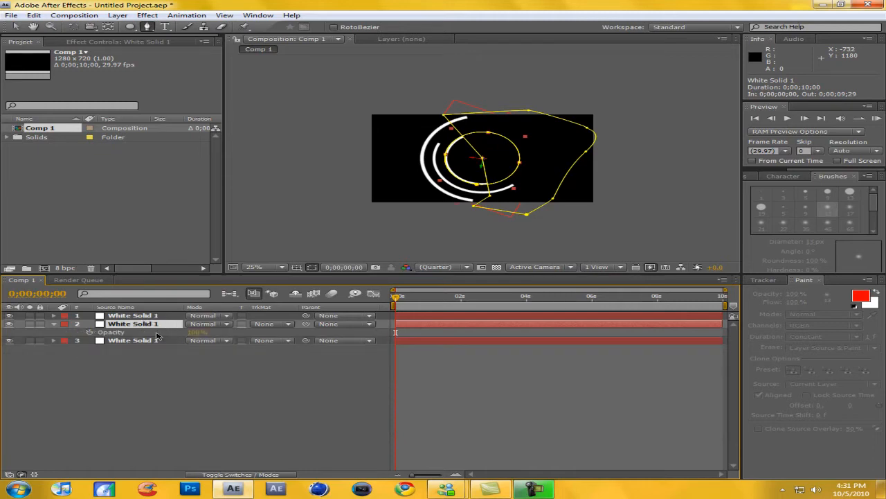
left_click(198, 332)
type("50")
key("Return")
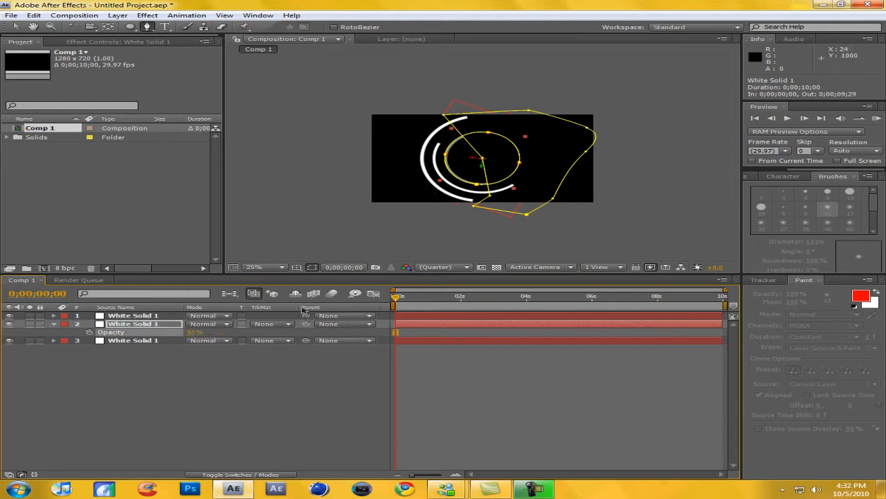
left_click(54, 325)
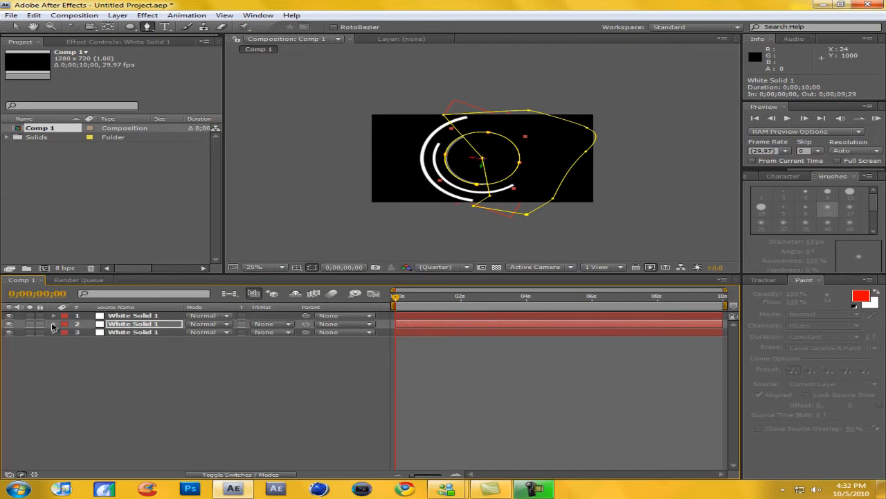
left_click_drag(397, 299, 358, 296)
left_click(534, 489)
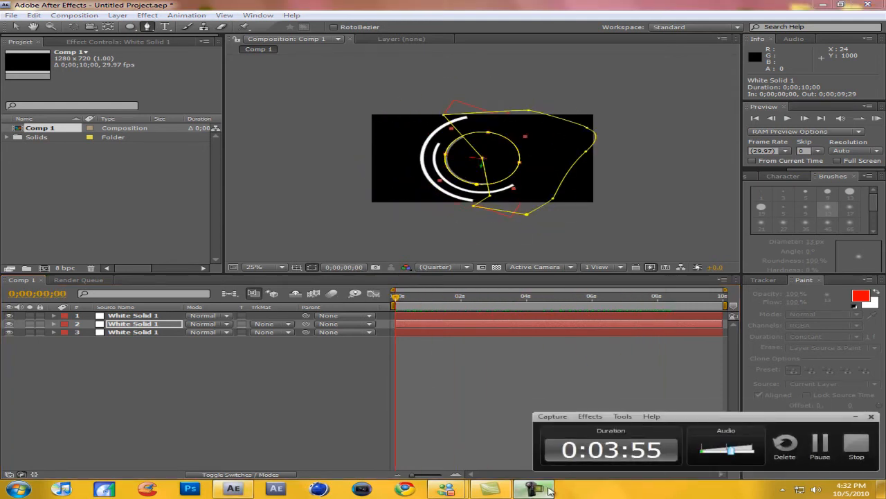
left_click(542, 489)
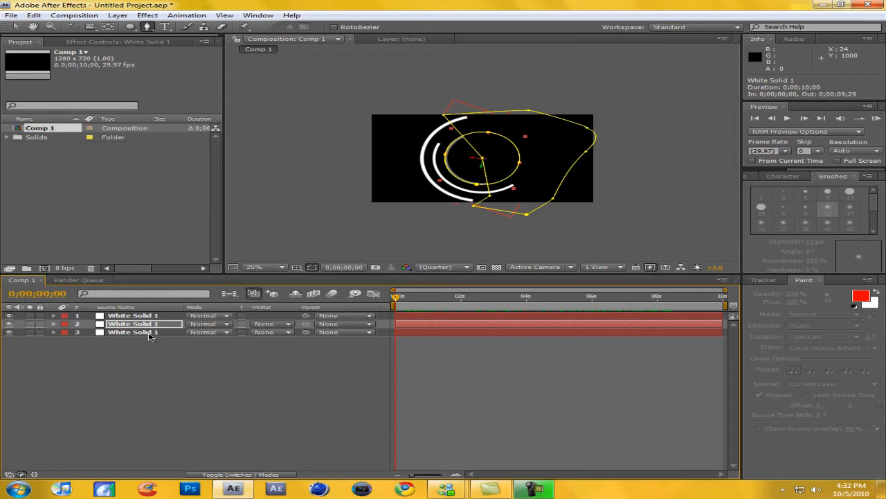
Select all three white solid ring layers and apply the CC Toner effect to them.
left_click(131, 367)
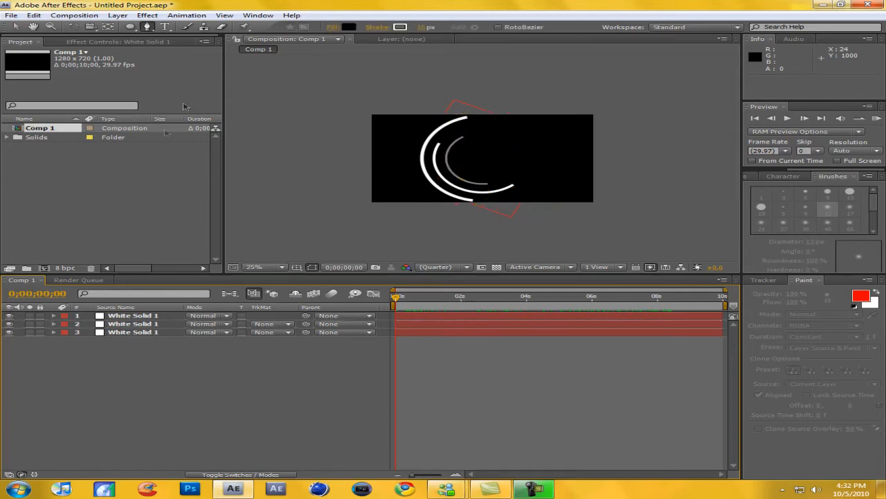
left_click_drag(197, 382, 116, 313)
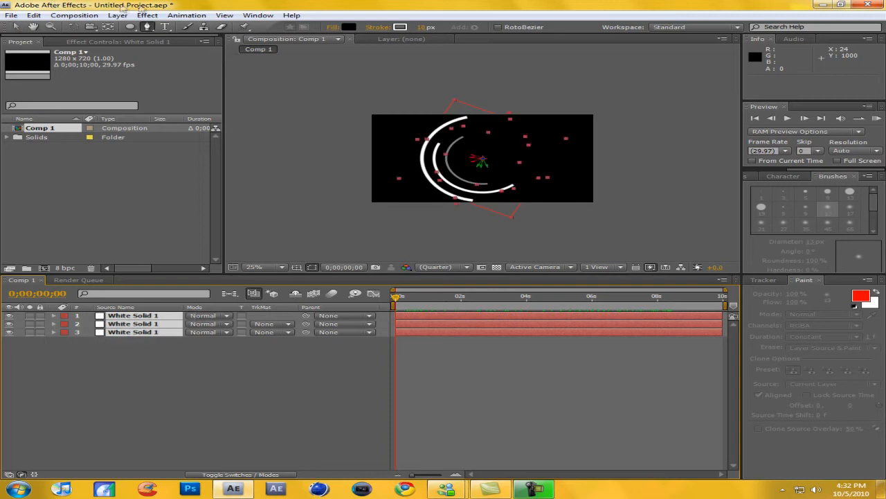
left_click(147, 15)
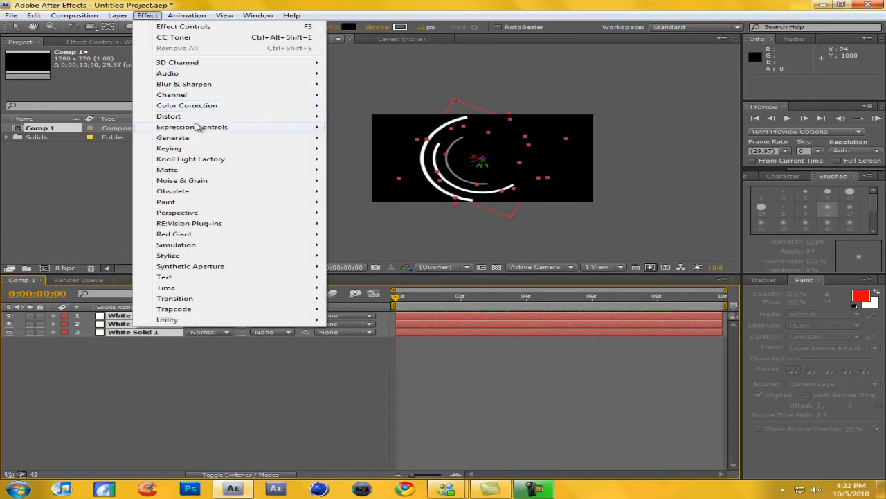
mouse_move(199, 106)
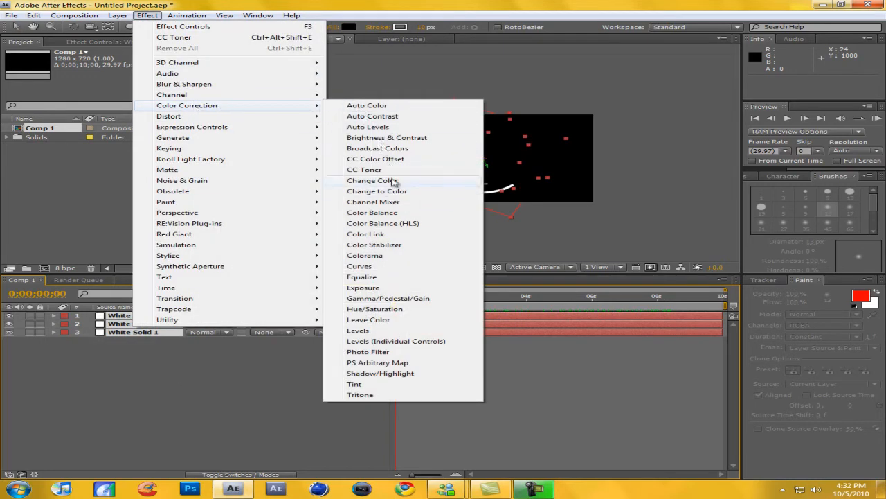
left_click(385, 171)
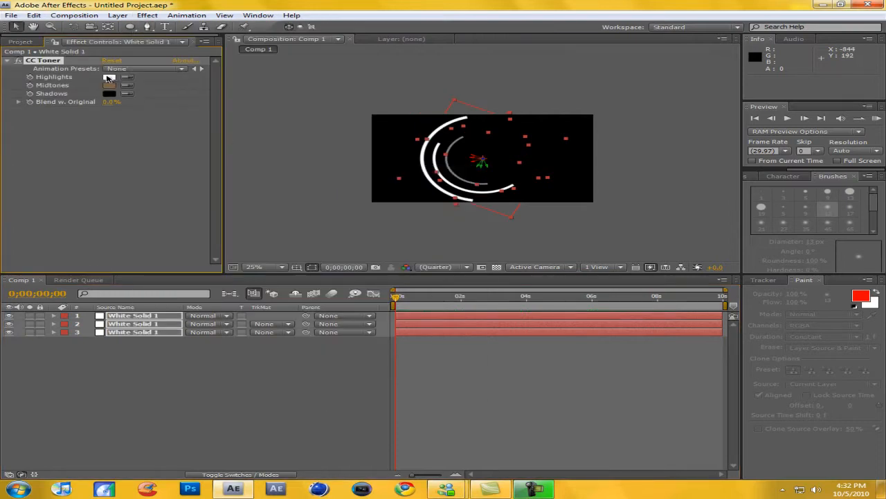
Set the CC Toner highlights colour to light blue 00CCFF and the midtones colour to 00BAFF.
left_click(109, 77)
left_click(258, 211)
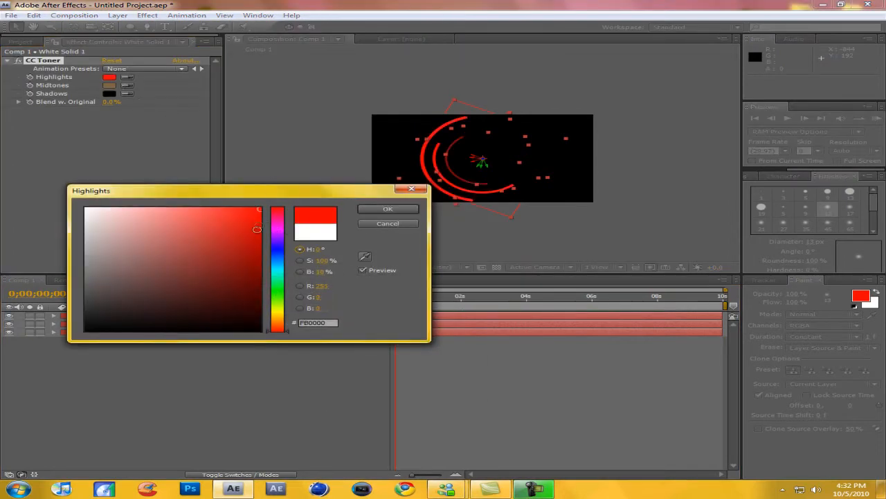
mouse_move(284, 221)
left_mouse_down()
mouse_move(282, 207)
mouse_move(268, 204)
mouse_move(277, 217)
mouse_move(275, 263)
mouse_move(243, 237)
mouse_move(285, 185)
mouse_move(377, 136)
left_mouse_up()
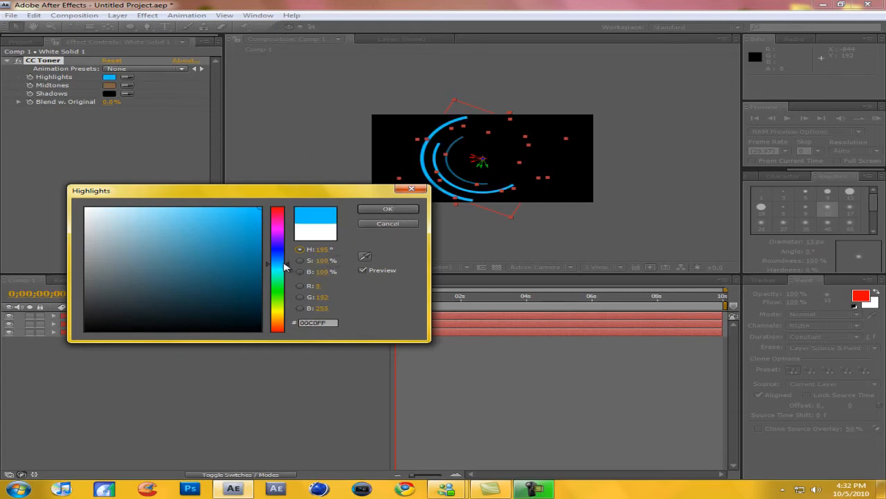
left_click(388, 209)
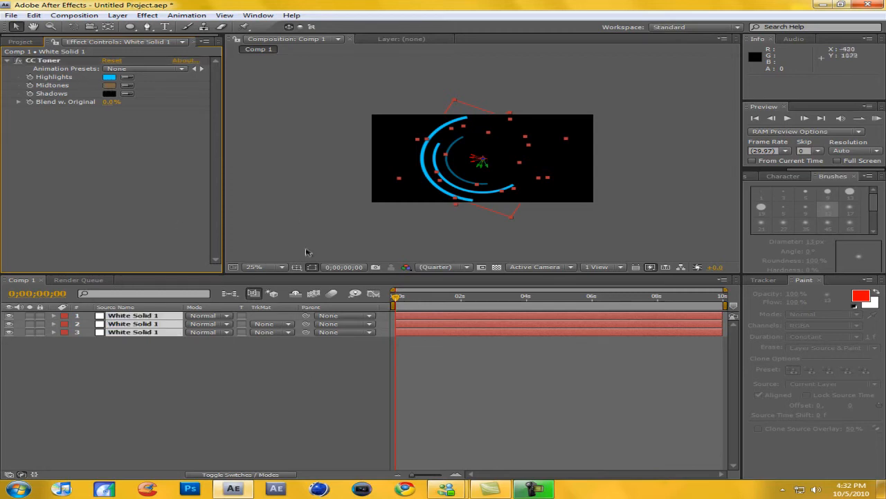
left_click(108, 86)
mouse_move(277, 276)
left_mouse_down()
mouse_move(277, 263)
mouse_move(183, 280)
mouse_move(256, 211)
left_mouse_up()
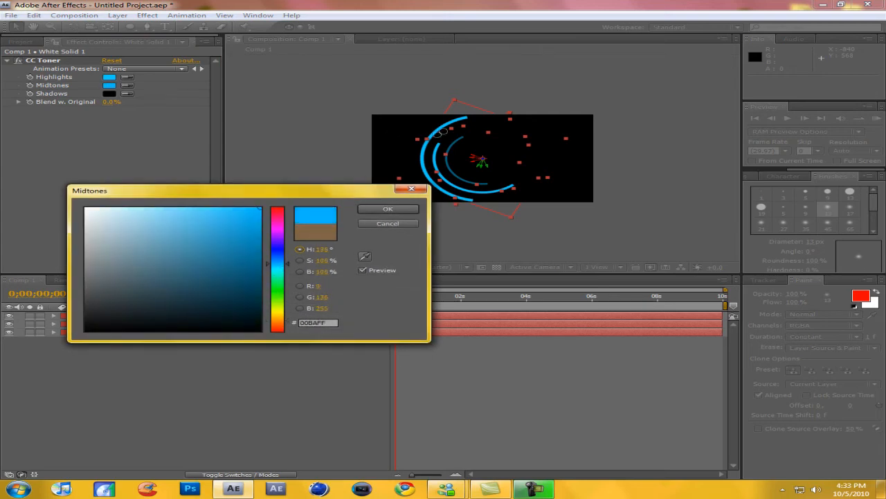
left_click(390, 209)
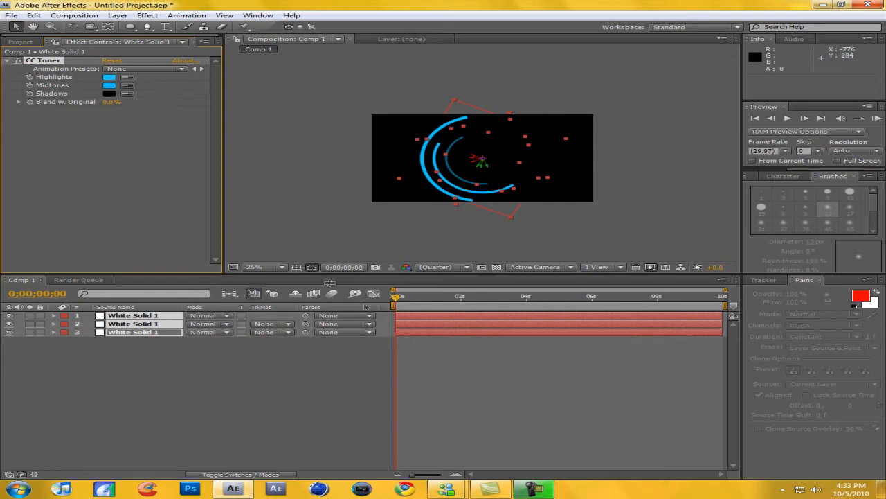
Pre-compose the three ring layers as Pre-comp 1, moving all attributes into the new composition.
left_click_drag(147, 419, 152, 458)
left_click_drag(304, 410, 5, 111)
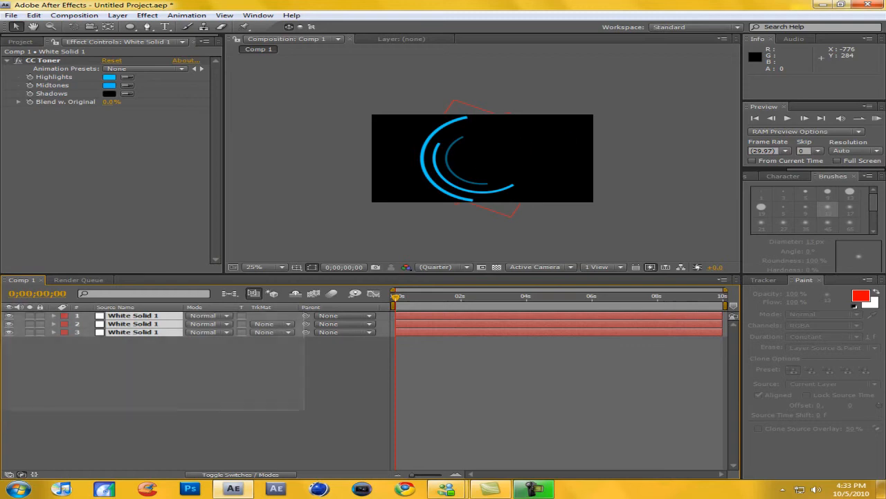
left_click(118, 15)
left_click(154, 365)
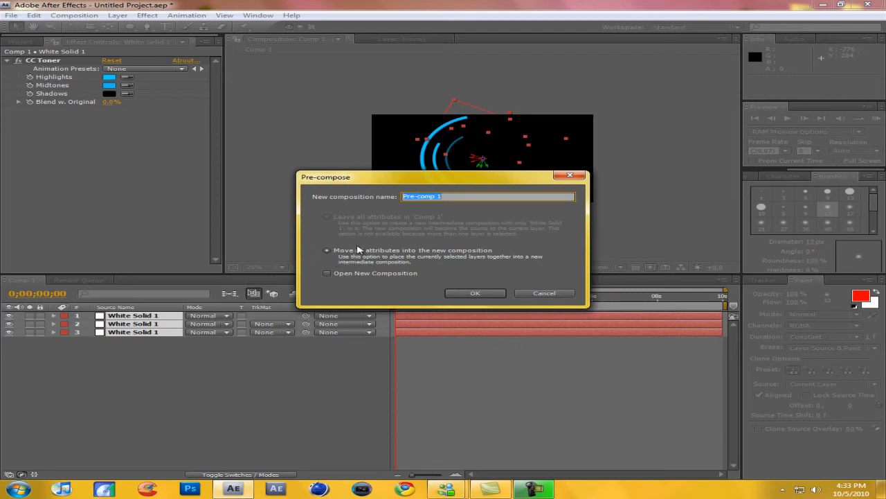
left_click(457, 293)
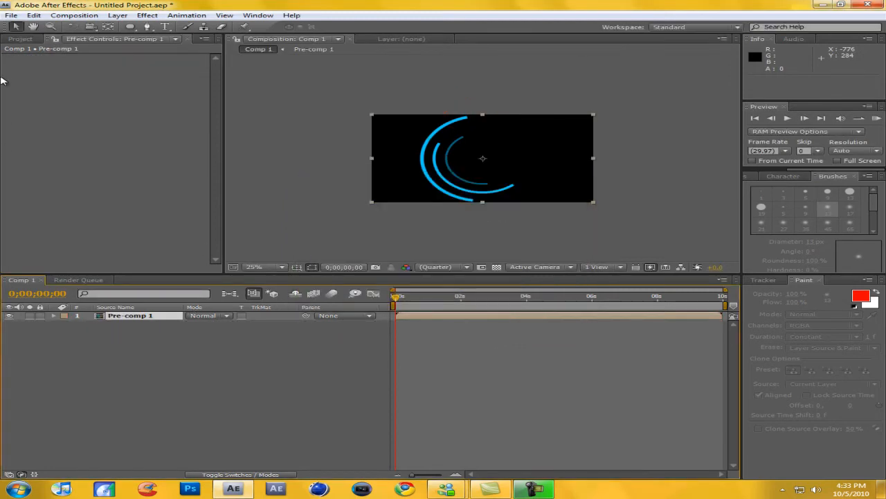
Import the Wallbang clip from the Good Clips folder and place it in Comp 1 beneath the Pre-comp 1 layer.
left_click(20, 38)
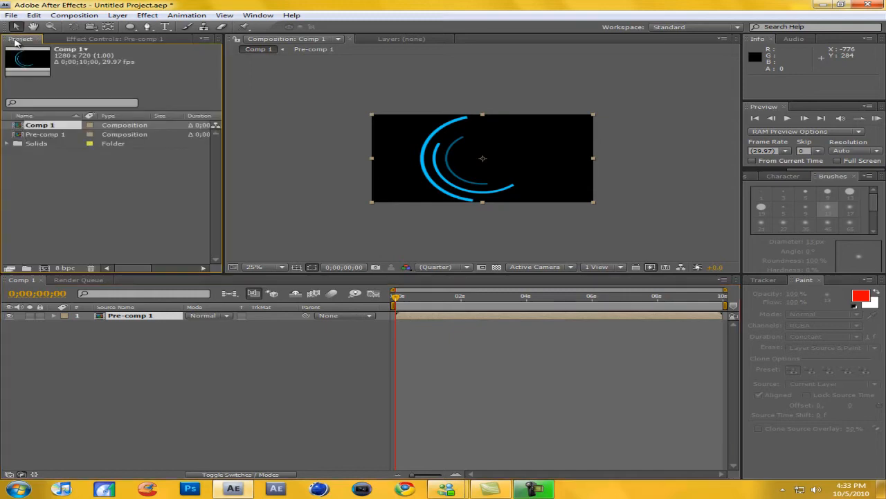
double_click(82, 192)
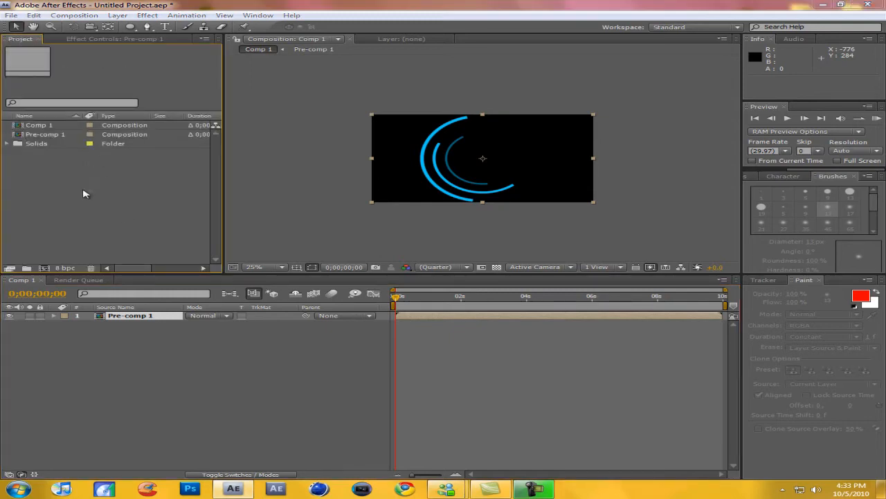
left_click(112, 159)
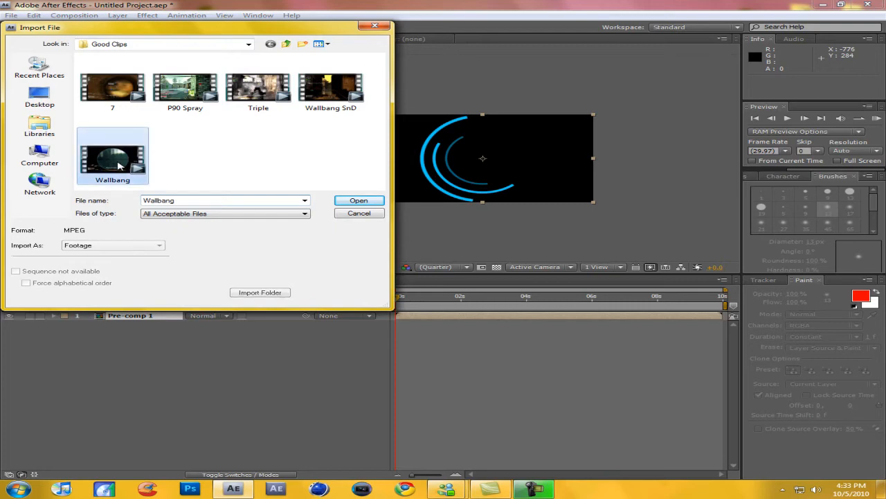
left_click(359, 200)
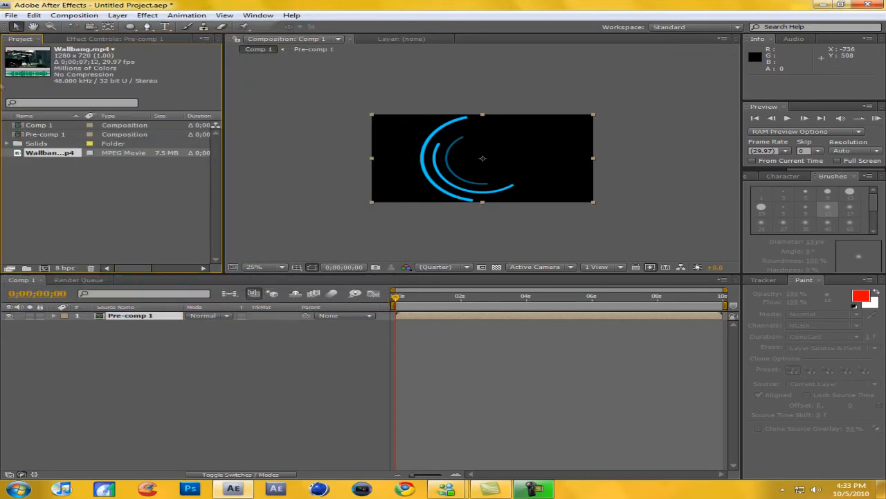
left_click_drag(53, 155, 166, 338)
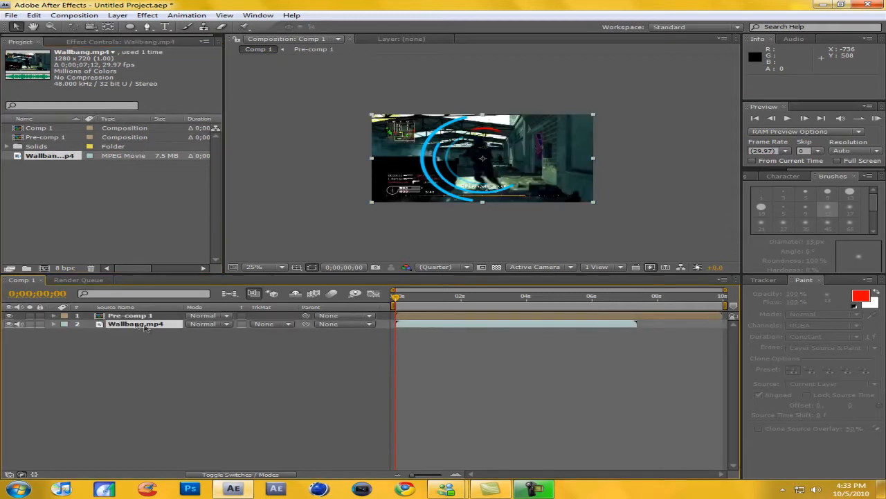
Add an Opacity keyframe to the Pre-comp 1 layer at 0;00;00;00 and set it to 0%.
left_click(116, 317)
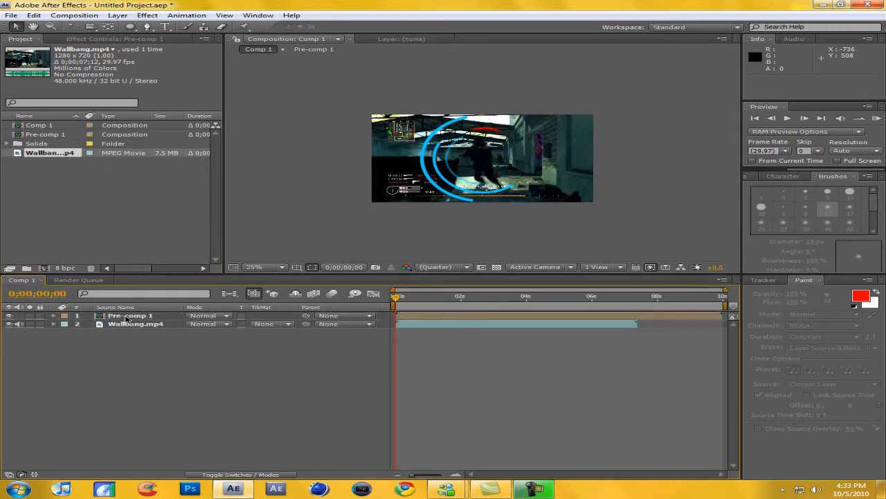
left_click(132, 325)
left_click_drag(398, 298, 269, 323)
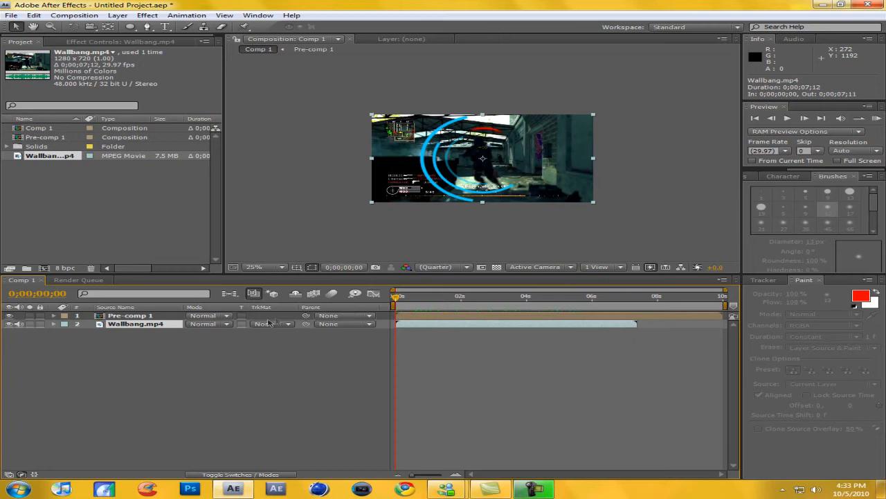
scroll(485, 162, "up", 2)
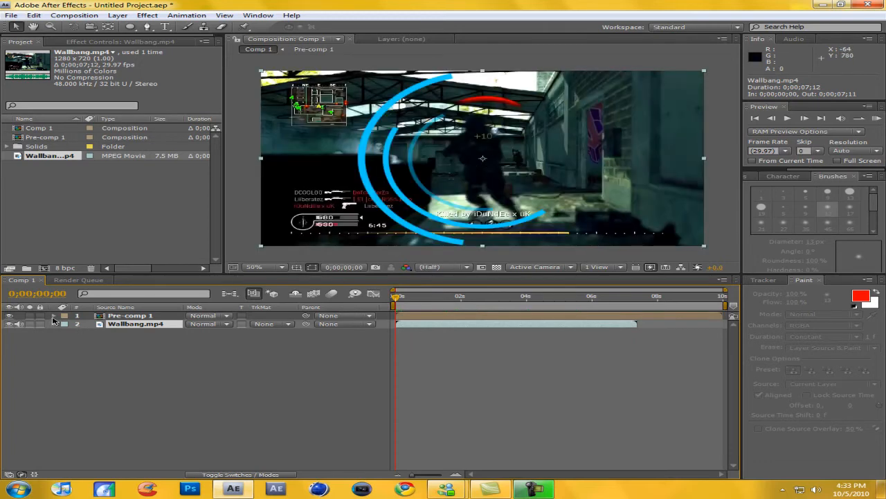
left_click(54, 315)
left_click(66, 324)
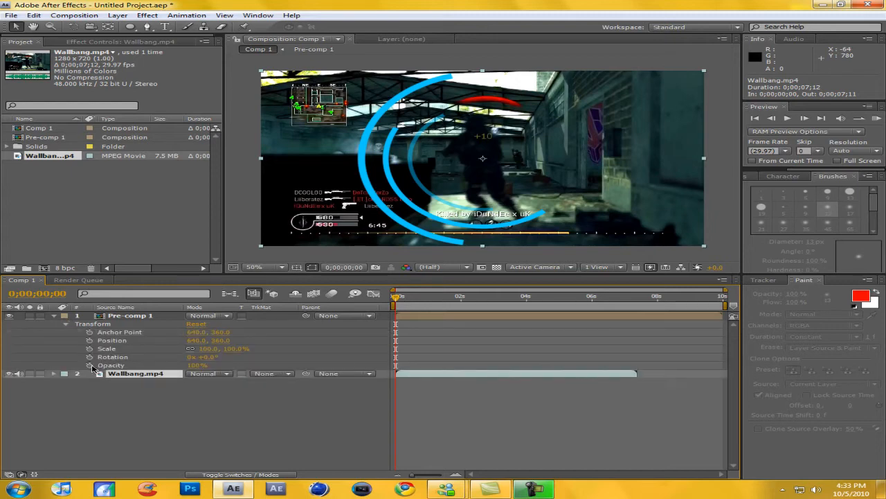
left_click(90, 366)
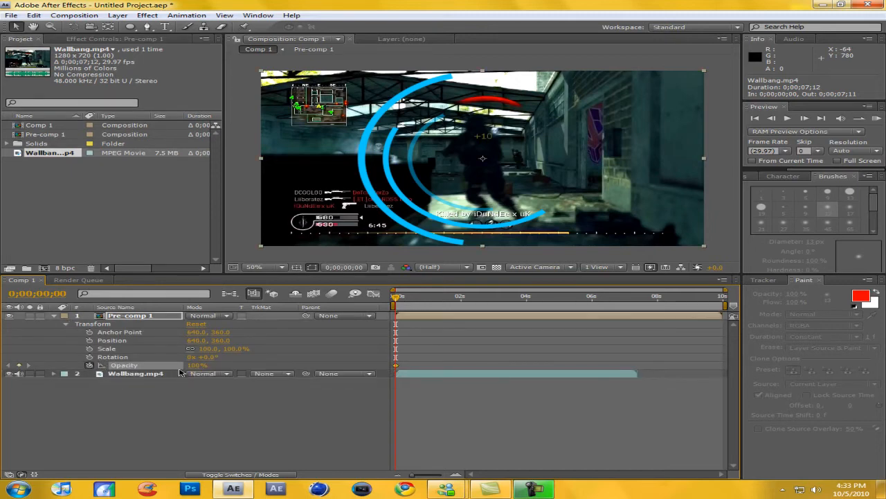
left_click_drag(195, 369, 126, 369)
Keyframe Pre-comp 1's opacity at 1% at 0;00;03;02 and 100% one frame further, at 0;00;03;03.
left_click_drag(397, 298, 526, 299)
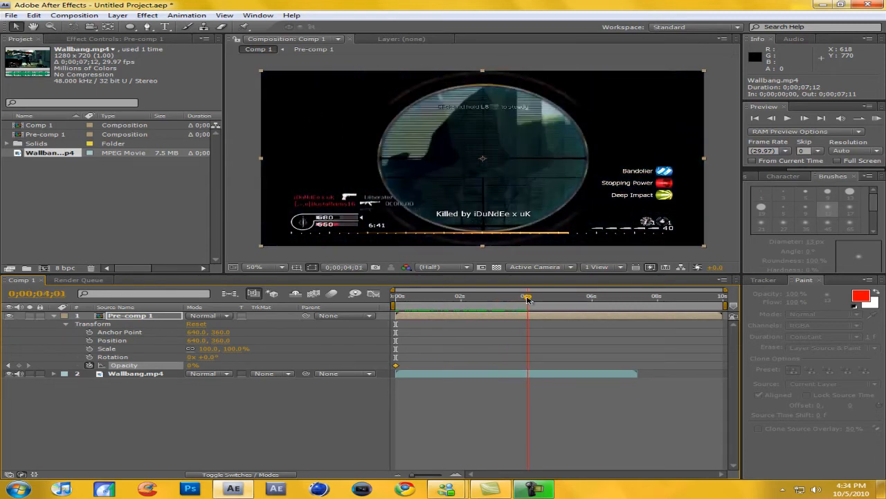
left_click_drag(527, 299, 497, 301)
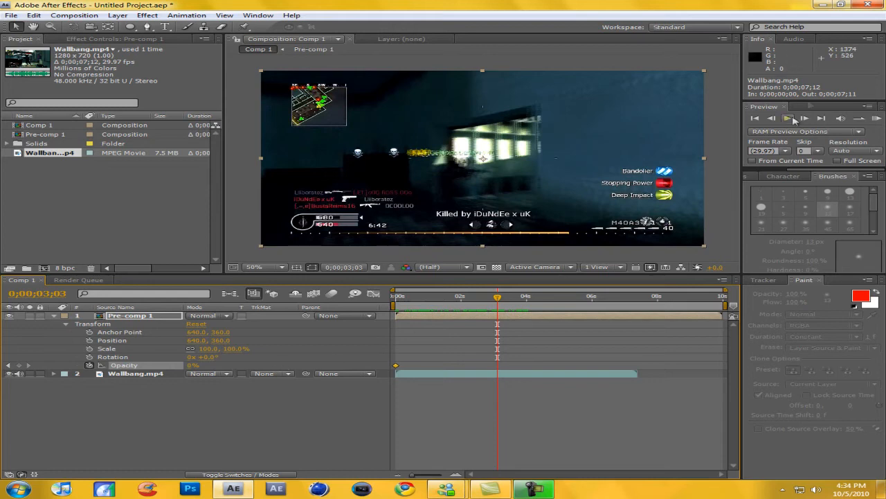
left_click(772, 118)
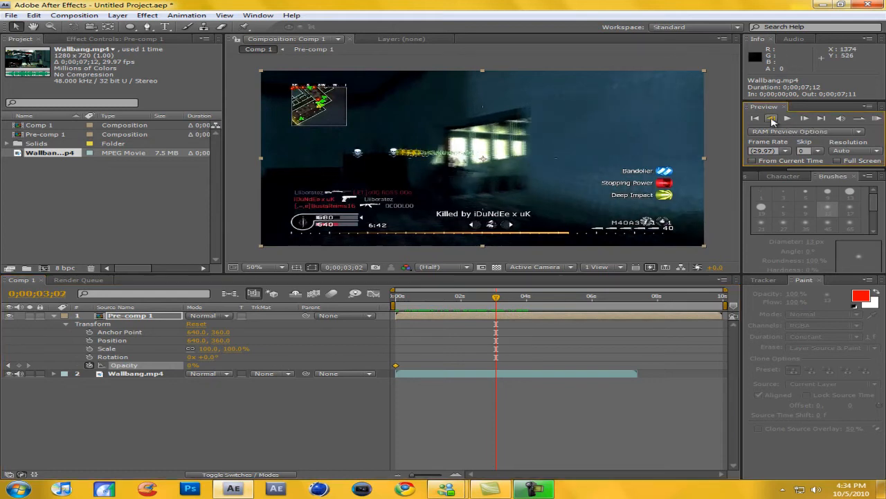
left_click(189, 365)
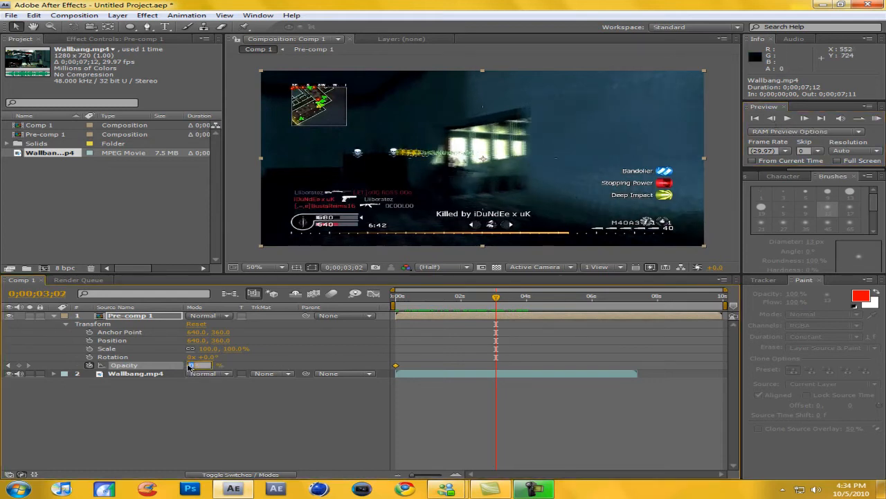
key("Return")
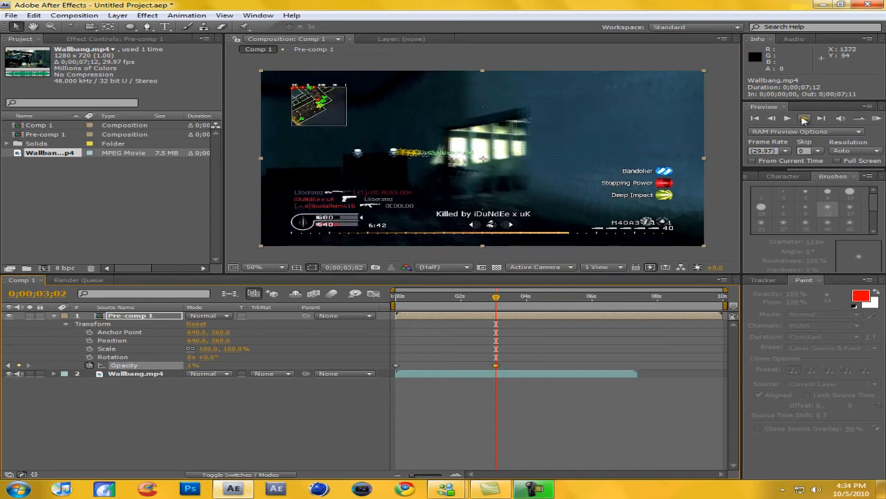
left_click(804, 119)
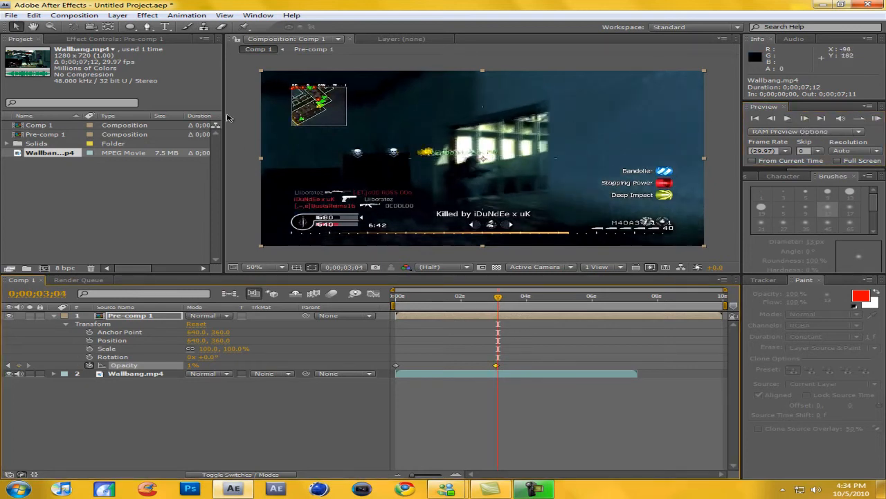
left_click_drag(192, 369, 880, 392)
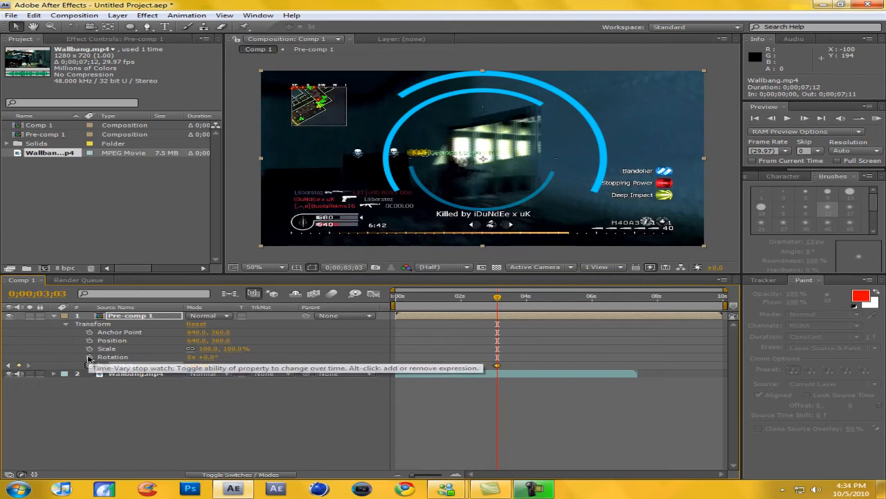
Keyframe Pre-comp 1's Scale and Position at 0;00;03;03, then at 0;00;04;01 shrink it to about 12.5, 12.2% and reposition it to about 656, 364.
left_click(89, 349)
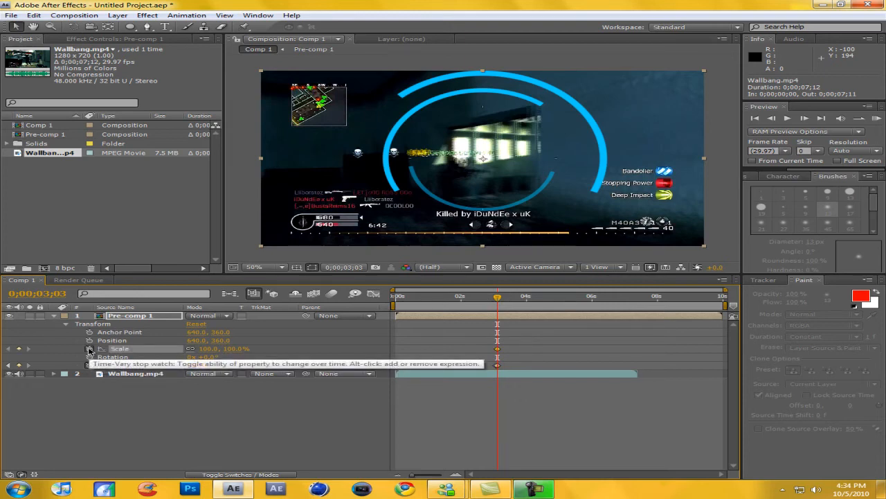
left_click(89, 340)
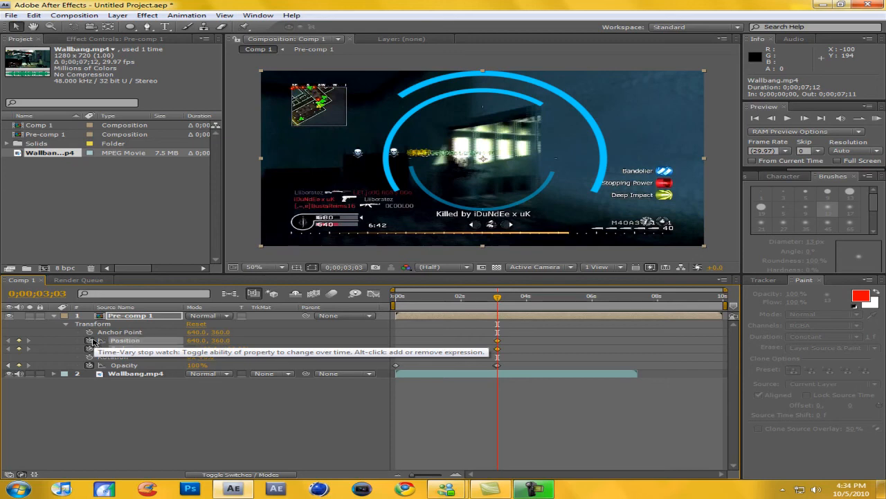
left_click_drag(498, 298, 528, 298)
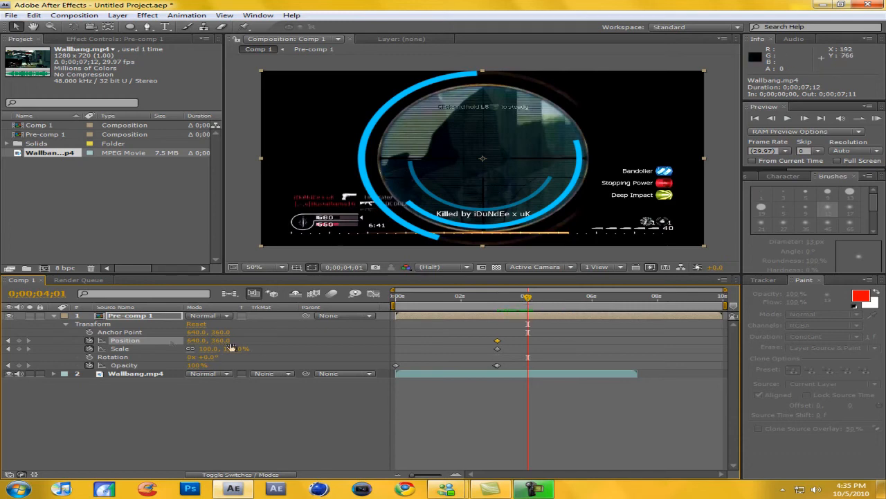
left_click(139, 317)
scroll(526, 178, "down", 2)
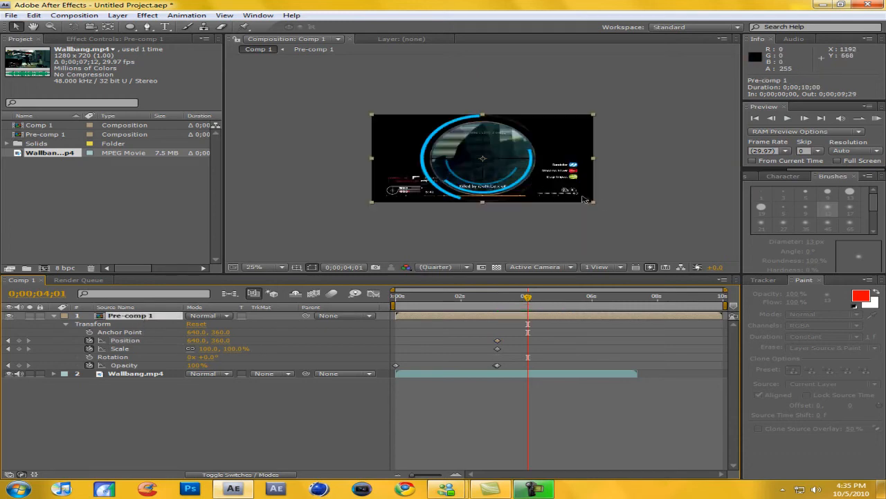
left_click_drag(595, 205, 503, 169)
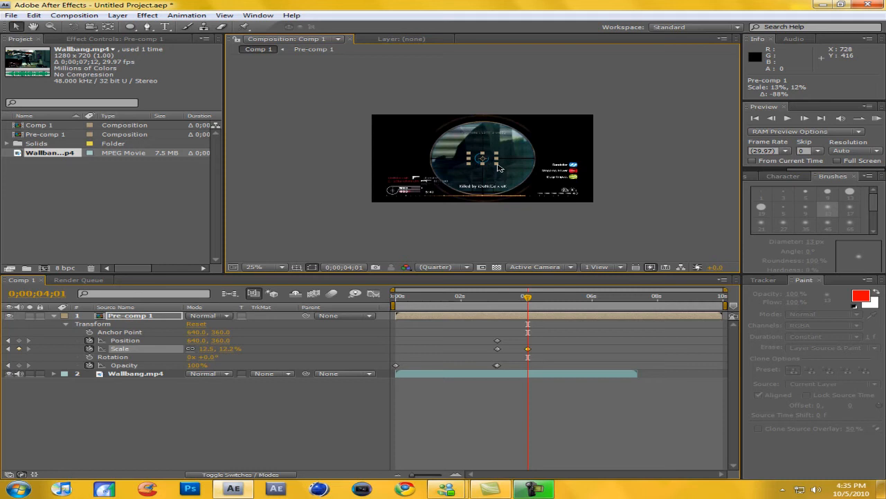
left_click_drag(483, 161, 485, 161)
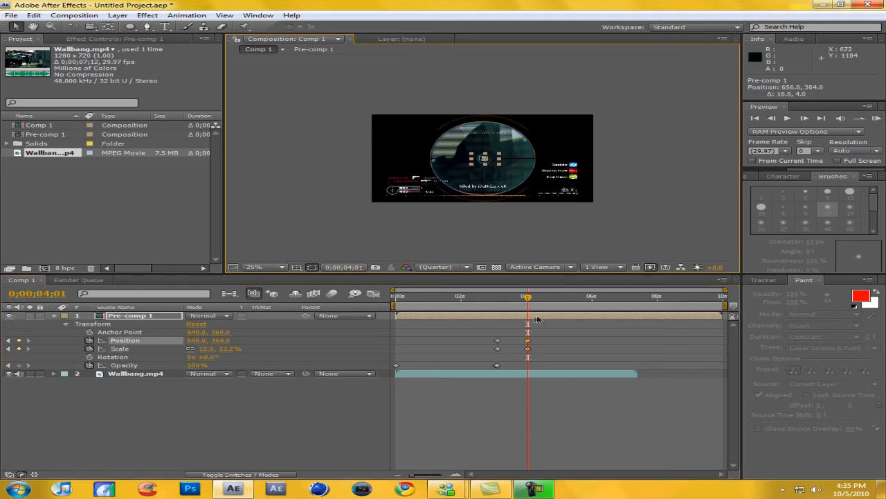
Keyframe Pre-comp 1's opacity at 99% at 0;00;04;02 and 0% at 0;00;04;03.
left_click_drag(526, 298, 530, 323)
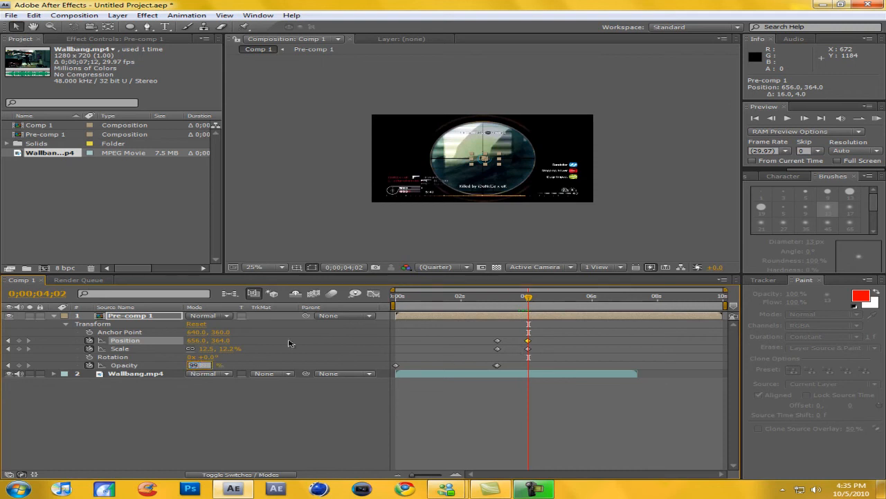
type("69")
key("Return")
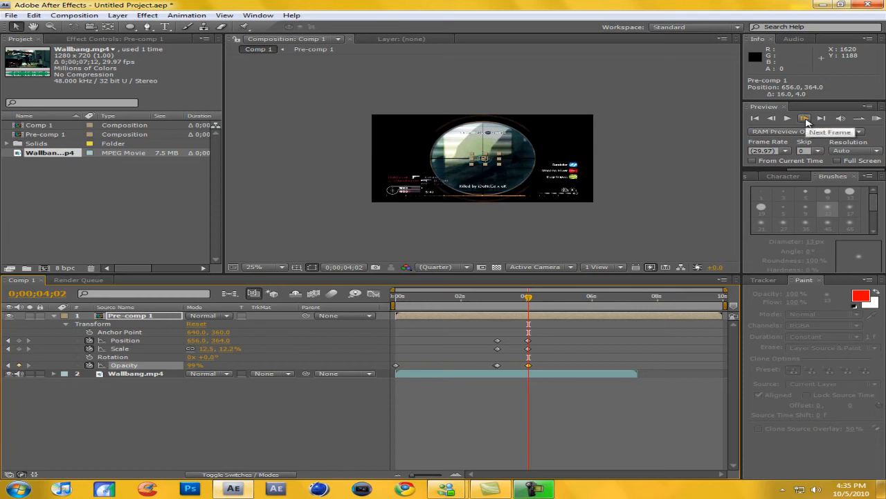
key("Page_Down")
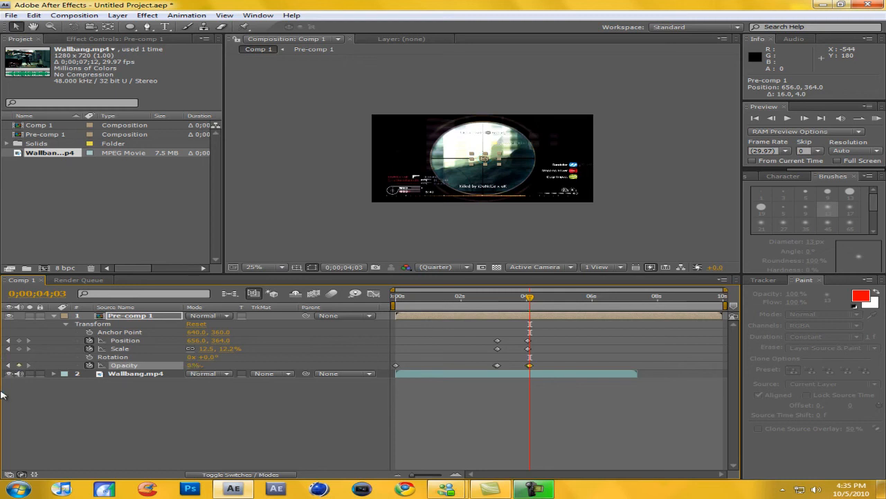
Scrub Comp 1 from the start to about 0;00;03;15 to check the rings' appearance and shrinking motion.
left_click_drag(528, 299, 372, 330)
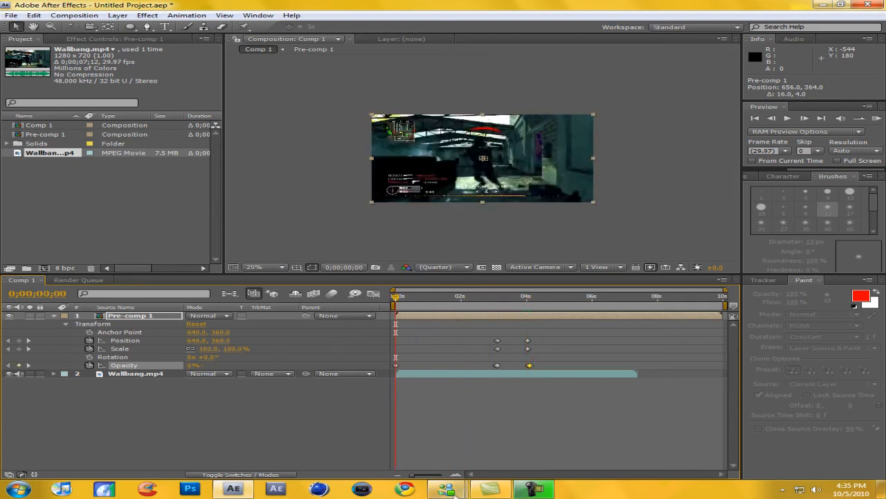
left_click(532, 490)
left_click(532, 489)
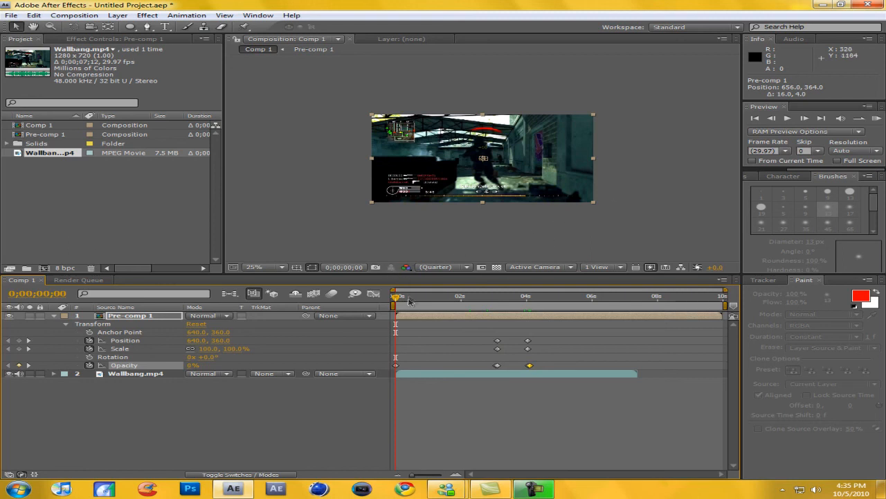
left_click_drag(402, 298, 511, 315)
left_click(534, 489)
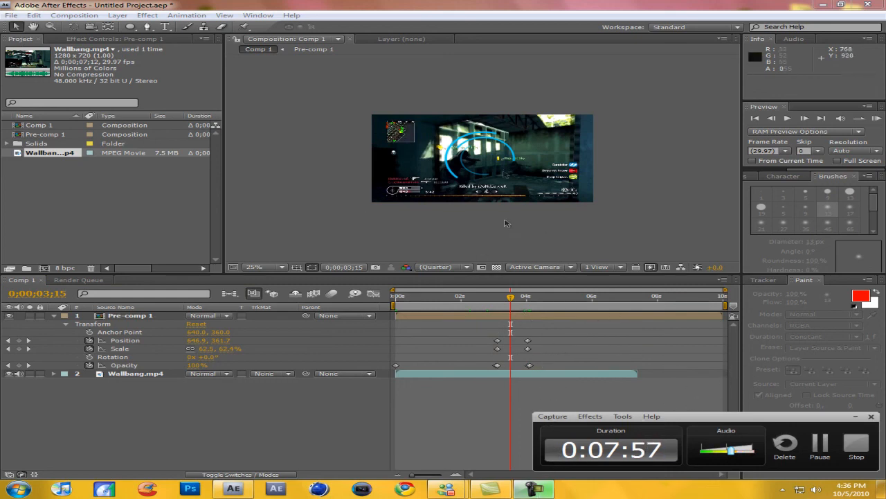
left_click(858, 445)
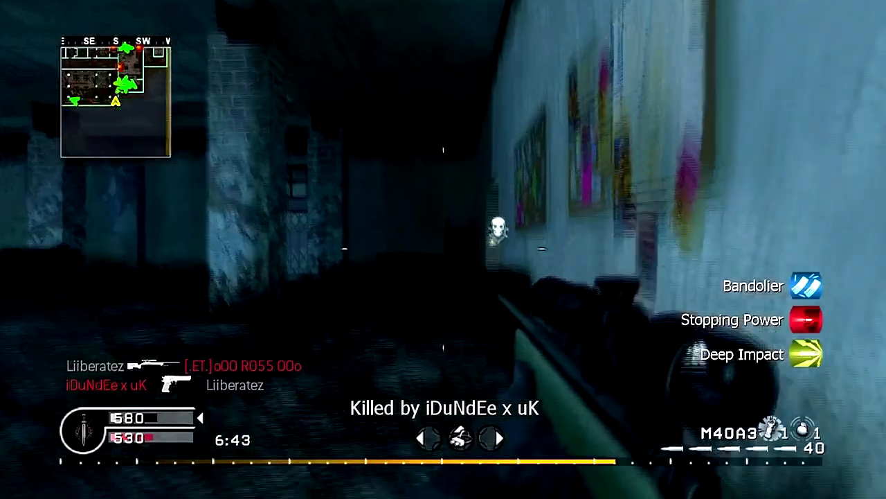